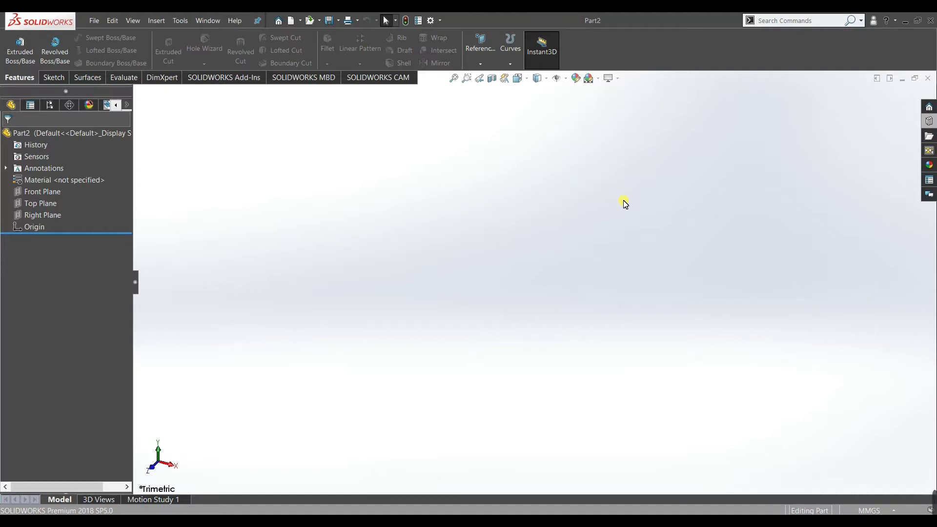
- View the dimensioned bracket drawing Ex1.PNG in Photos, briefly minimizing and restoring it
mouse_move(410, 520)
left_click(423, 505)
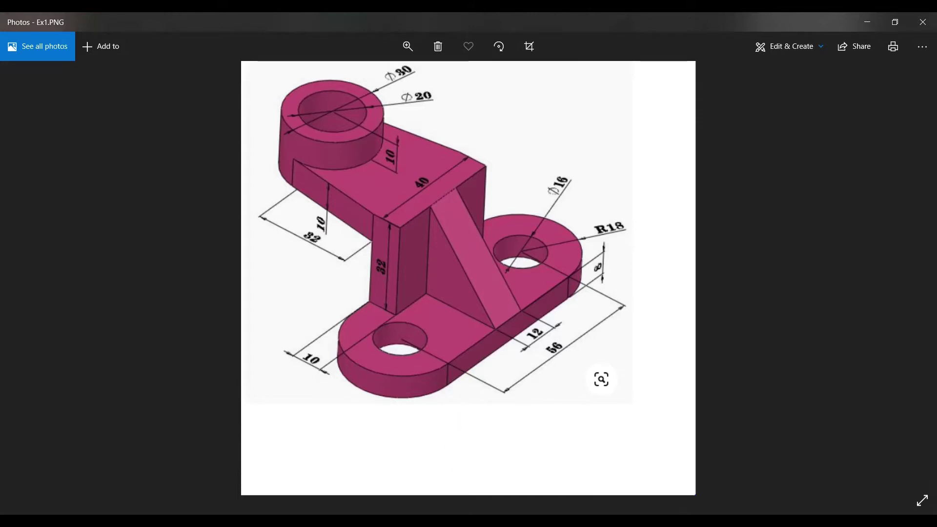
key("super+Down")
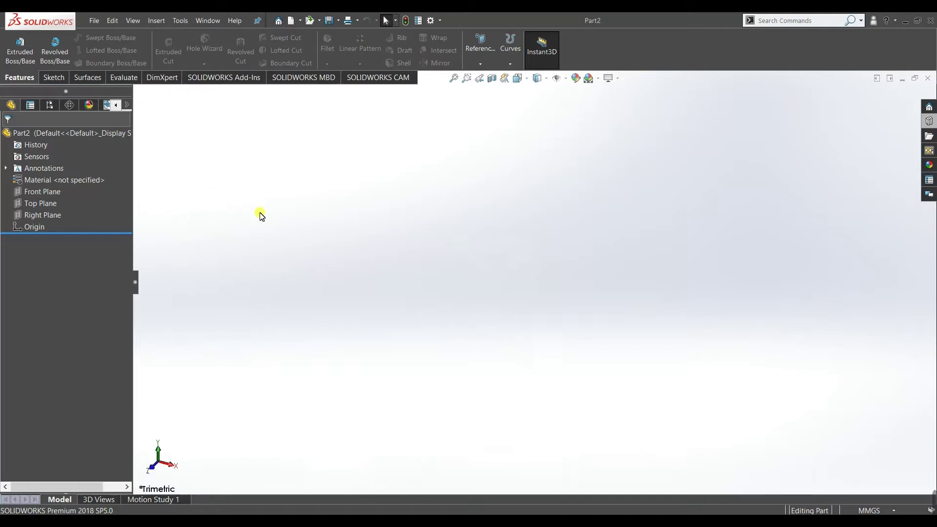
key("alt+Tab")
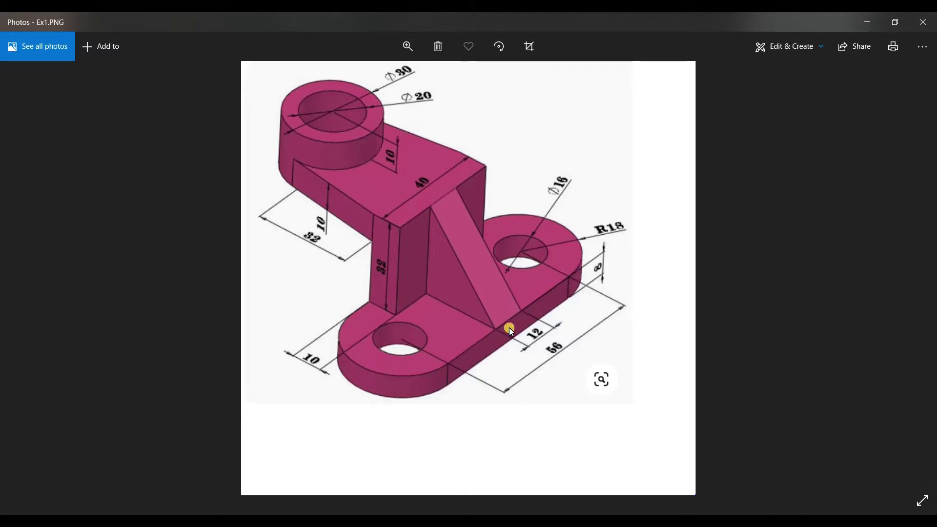
- Start a sketch on the Top Plane, viewed normal to it
left_click(386, 510)
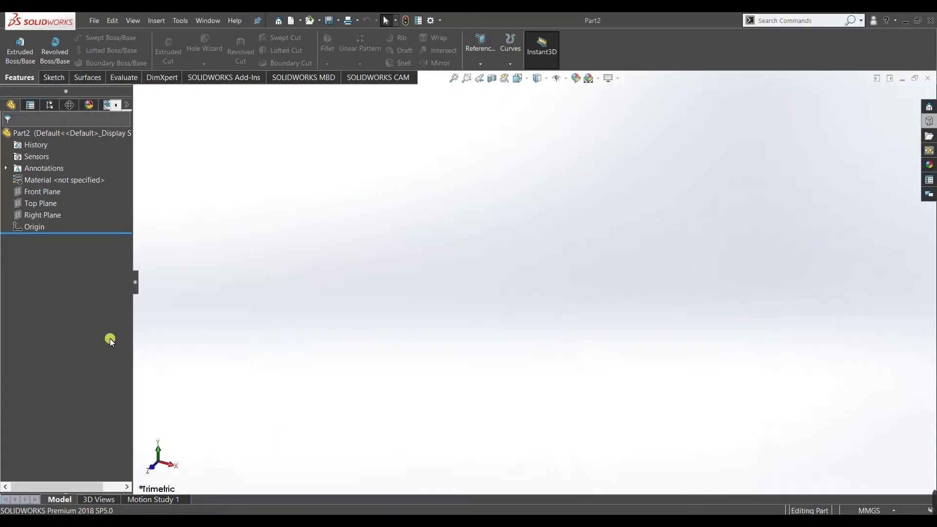
left_click(39, 205)
left_click(50, 193)
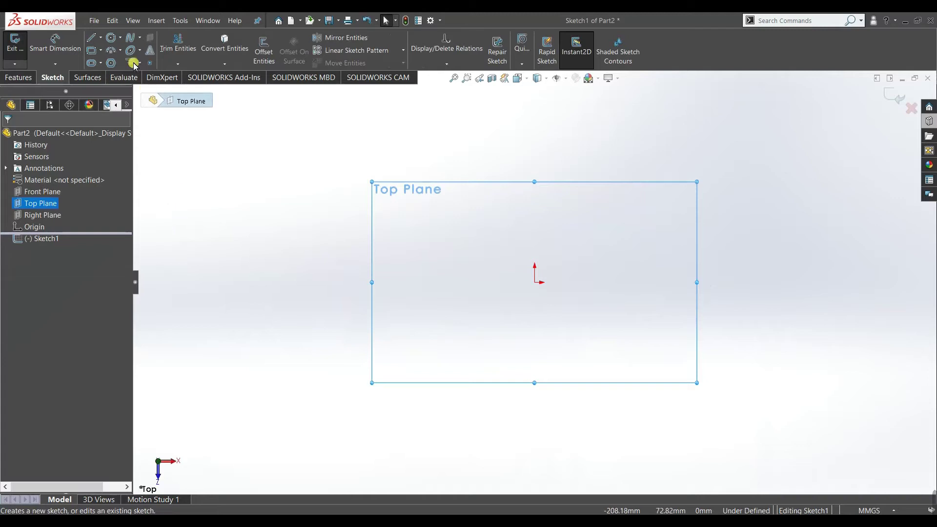
- Draw a horizontal construction centreline across the origin
left_click(101, 38)
left_click(111, 62)
left_click(534, 282)
left_click(446, 284)
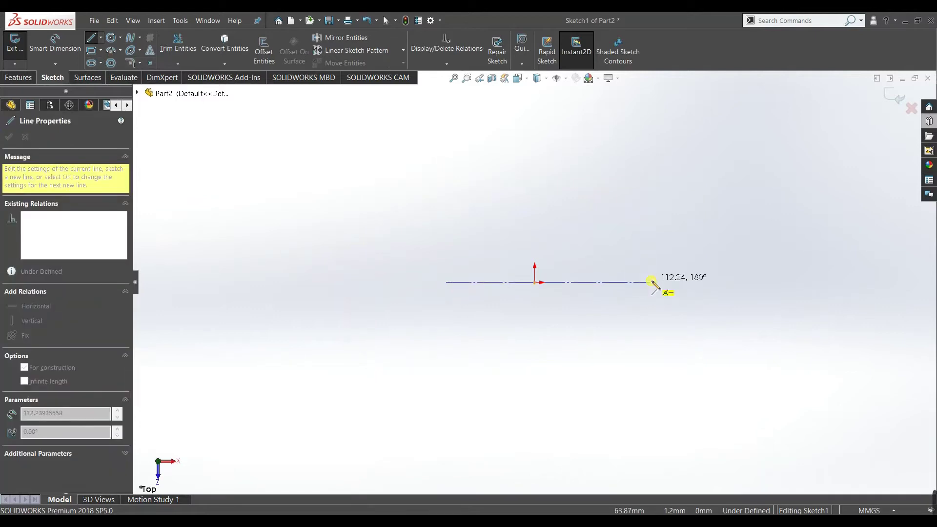
double_click(652, 279)
right_click(659, 243)
key("Escape")
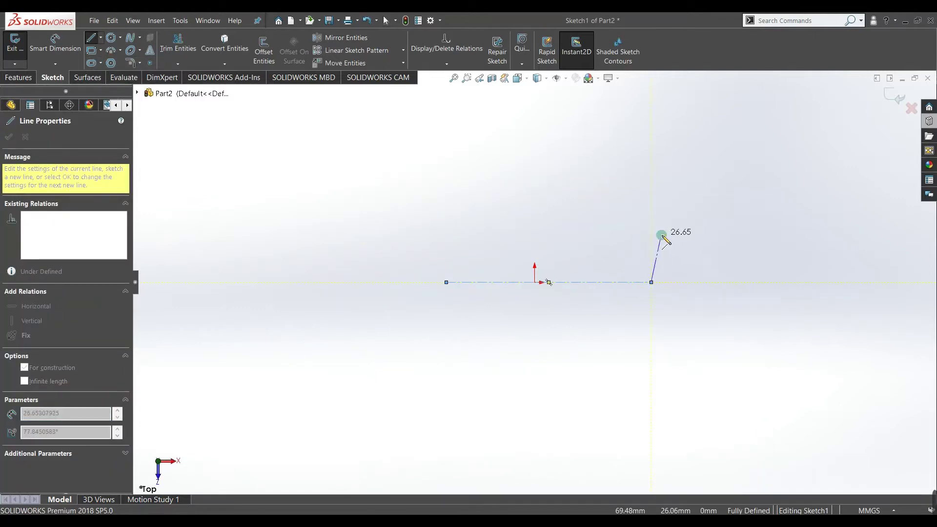
right_click(673, 242)
left_click(676, 243)
scroll(627, 265, "down", 1)
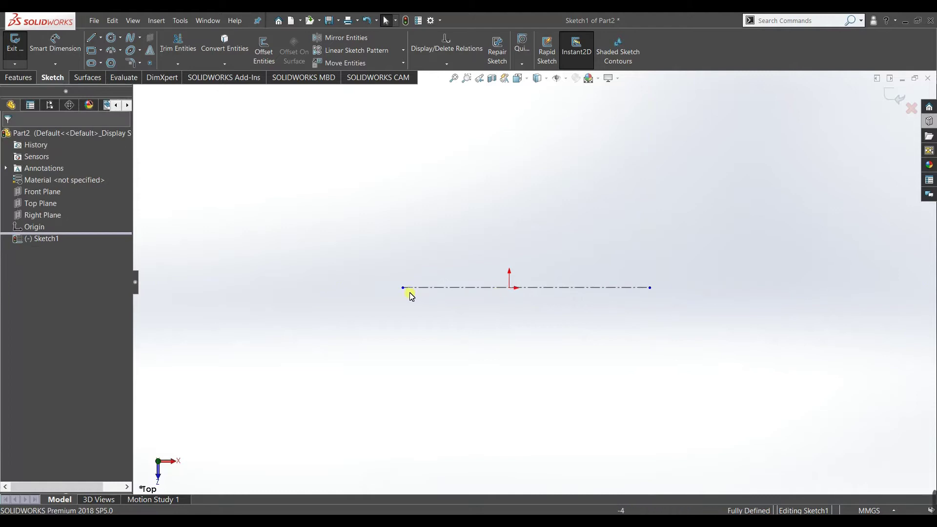
- Centre the centreline on the origin with a Midpoint relation
left_click(499, 288)
left_click(497, 302)
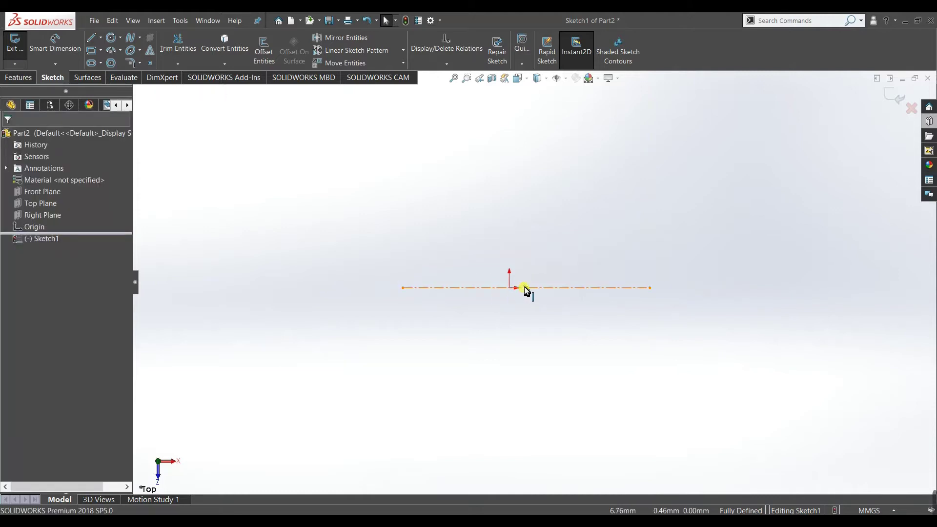
left_click(510, 294)
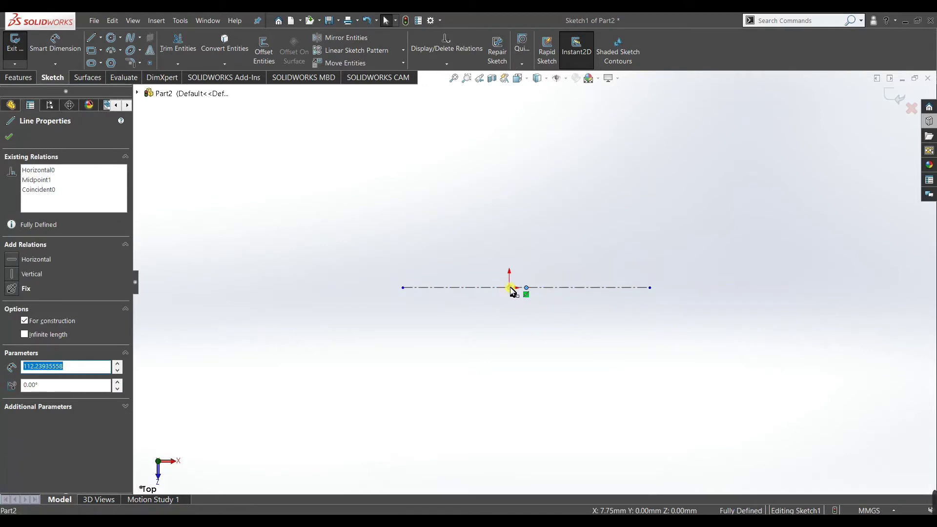
left_click(509, 288)
left_click(526, 287, "ctrl")
left_click(12, 339)
left_click(211, 228)
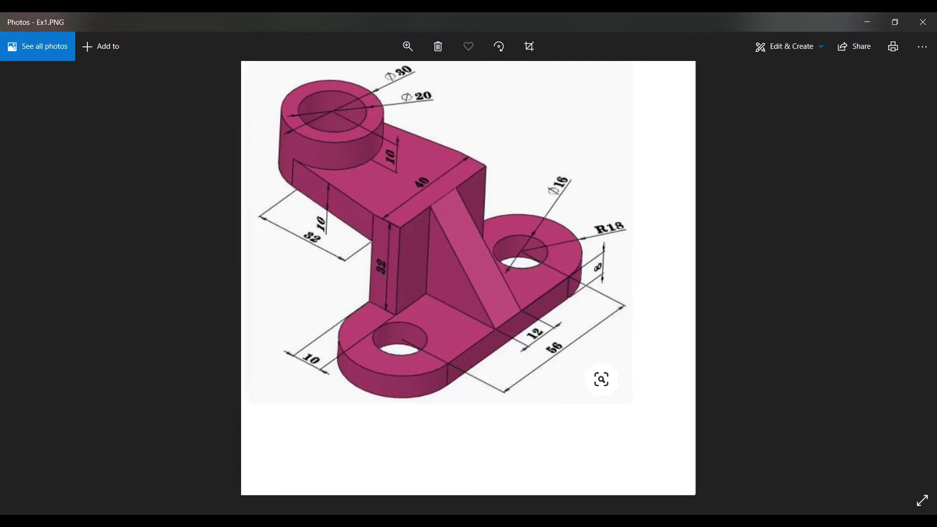
- Minimize the Ex1.PNG drawing to return to the SOLIDWORKS sketch
left_click(406, 521)
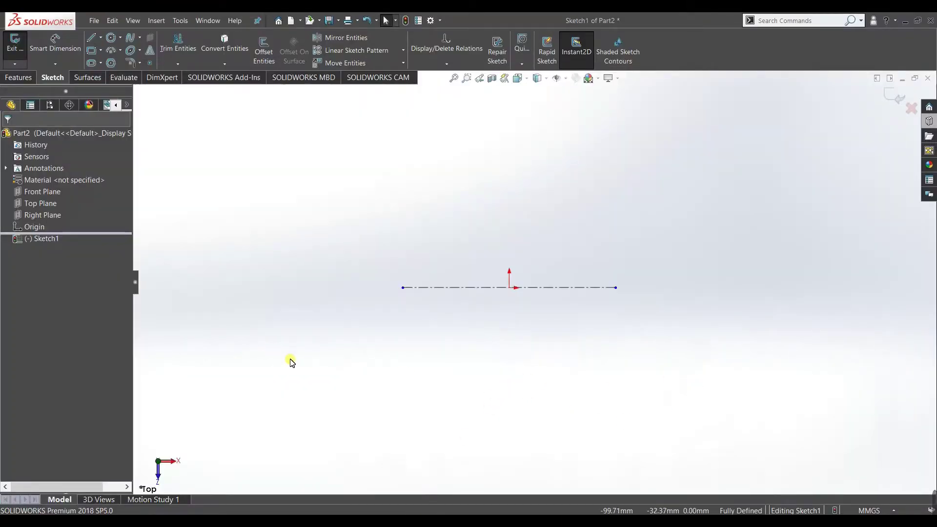
- Dimension the centreline length to 56 mm, then bring Ex1.PNG back up
right_click_drag(247, 251, 254, 197)
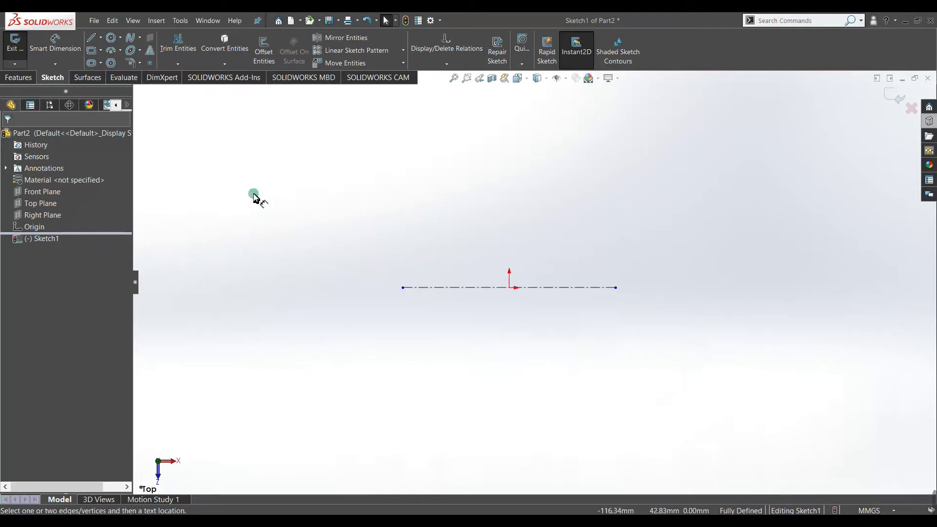
left_click(468, 288)
left_click(498, 320)
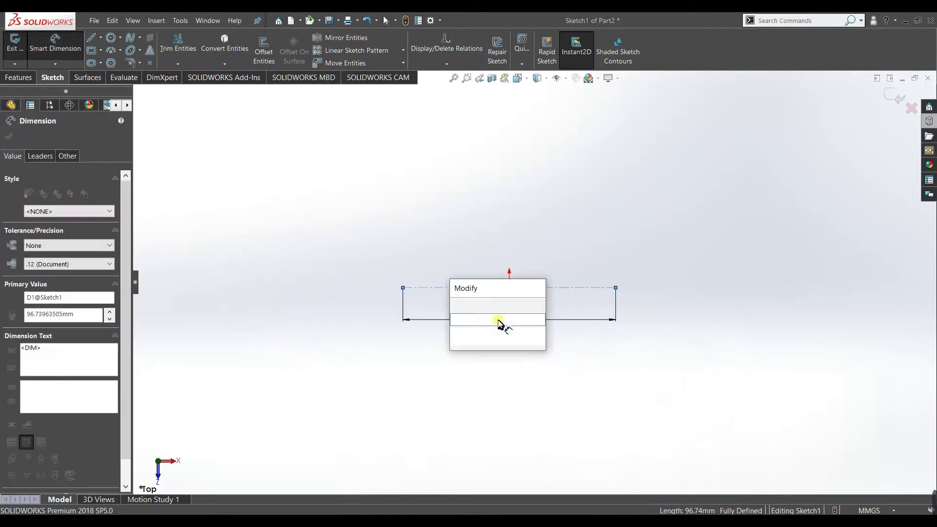
type("56")
left_click(456, 305)
left_click(7, 139)
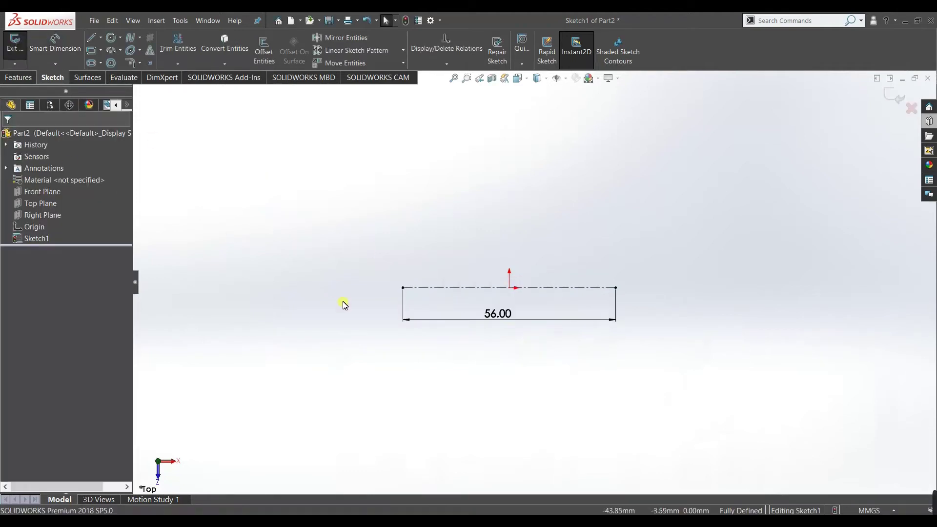
left_click(418, 504)
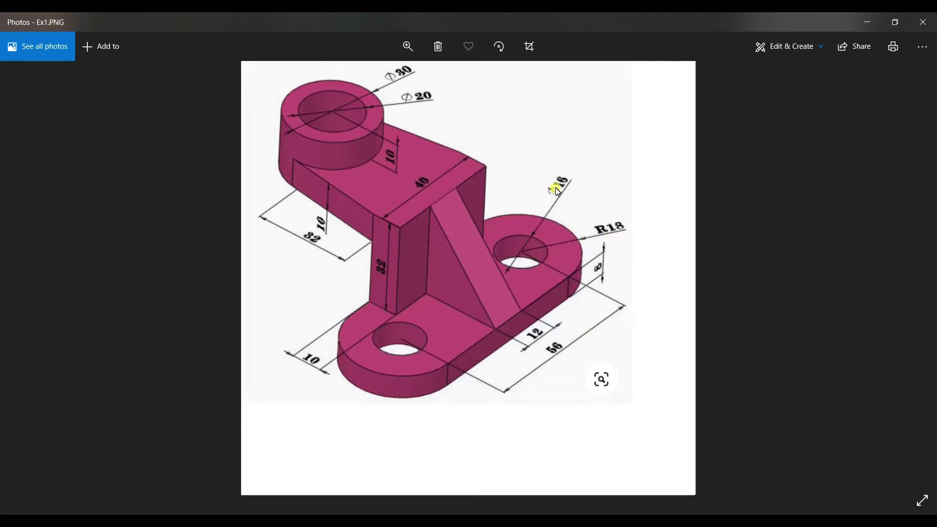
key("alt+Tab")
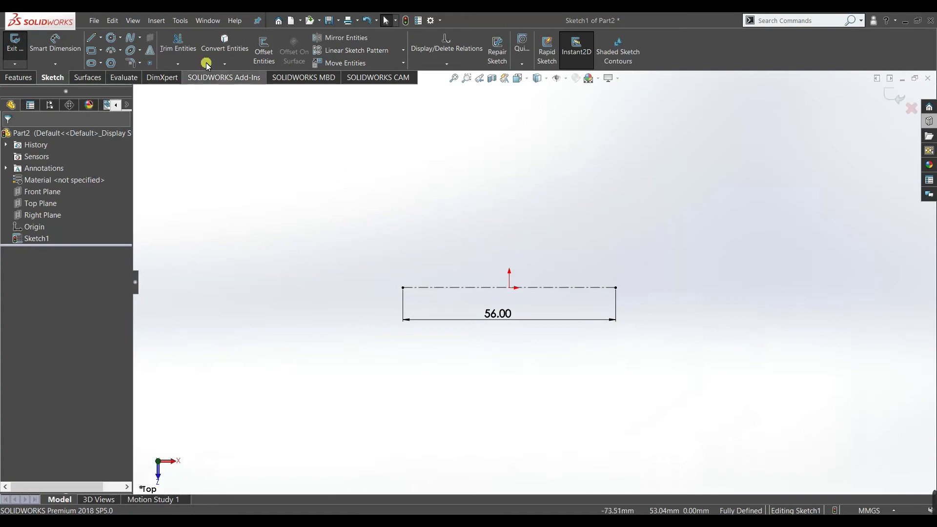
- Draw a pair of concentric circles at each end of the centreline
left_click(111, 38)
left_click_drag(616, 288, 655, 337)
left_click_drag(615, 288, 641, 313)
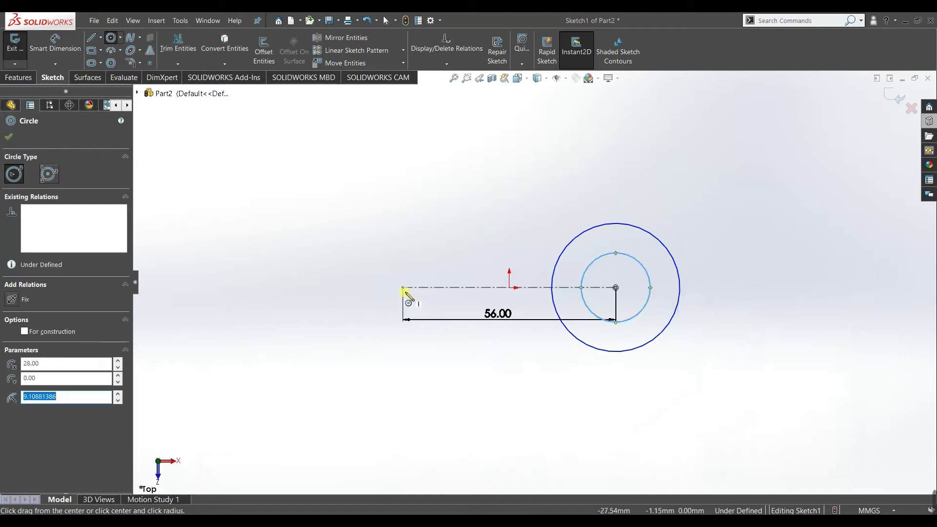
left_click_drag(403, 287, 442, 337)
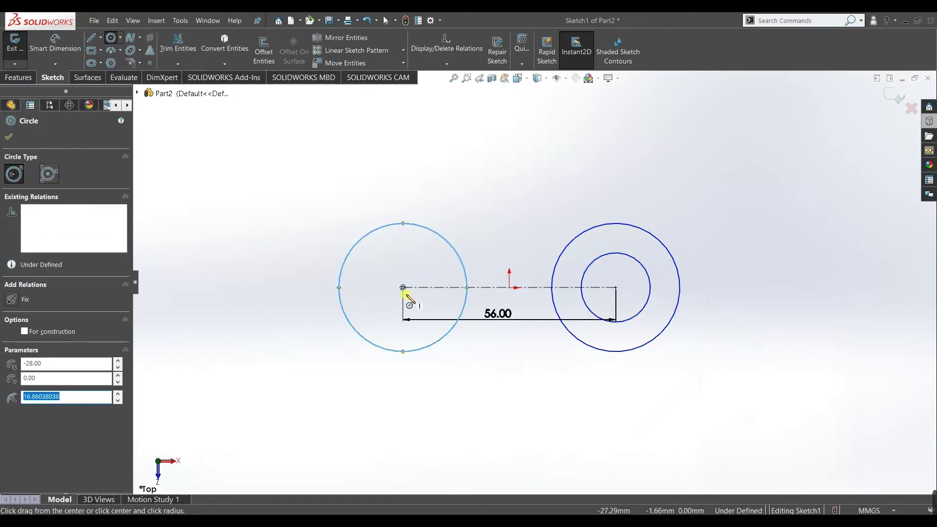
left_click_drag(403, 288, 422, 321)
right_click(261, 299)
left_click(281, 301)
- Dimension the right outer circle to Ø36 and the right inner circle to Ø16
right_click_drag(757, 296, 760, 242)
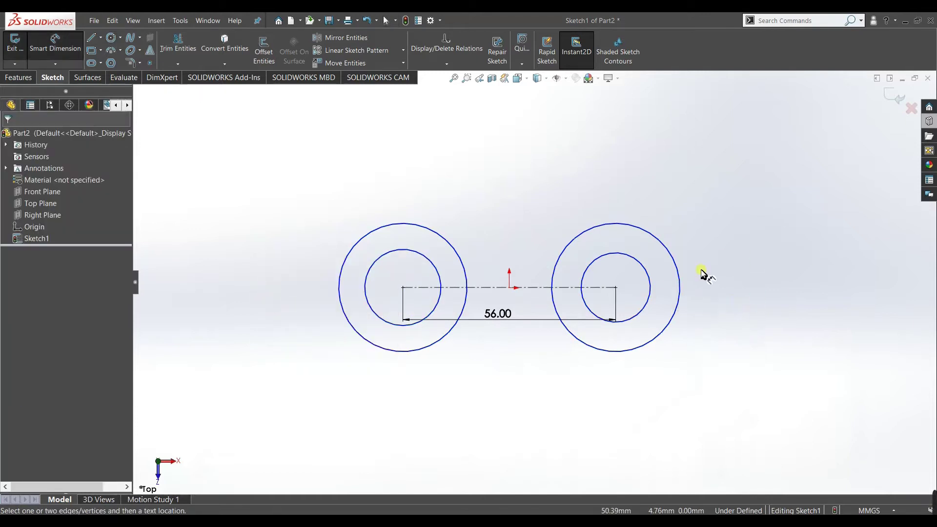
left_click(681, 298)
left_click(718, 299)
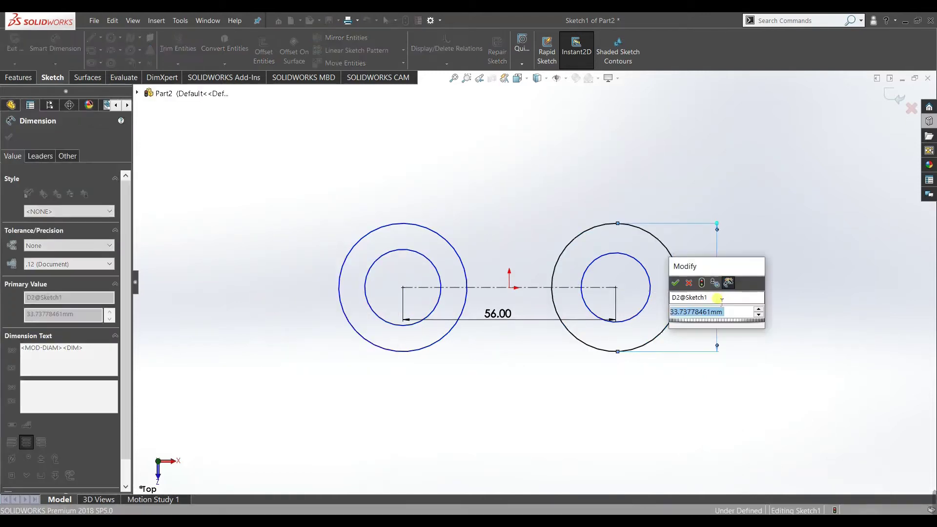
type("18*")
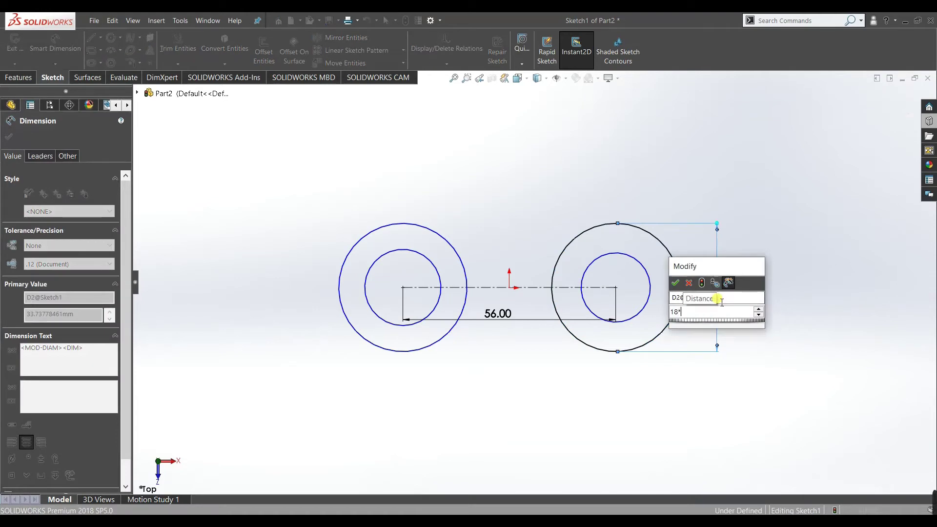
type(".2")
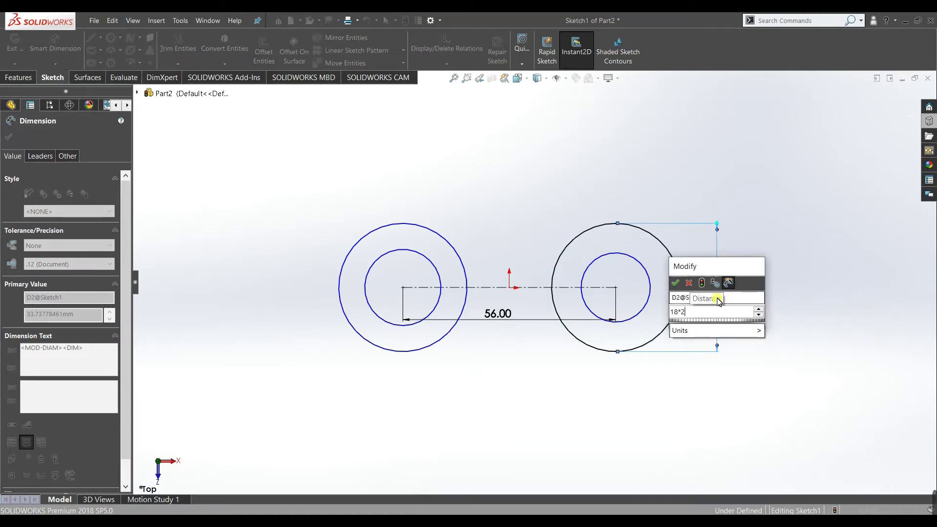
left_click(675, 282)
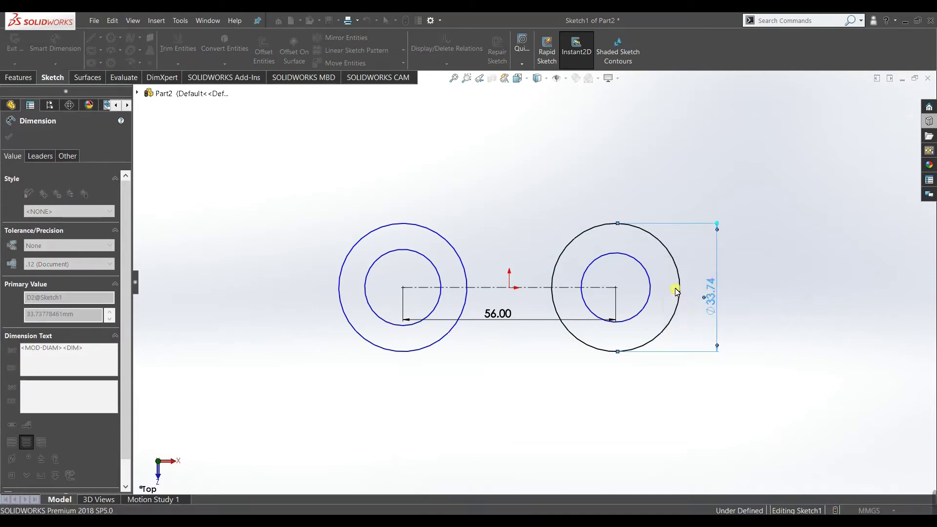
left_click(630, 320)
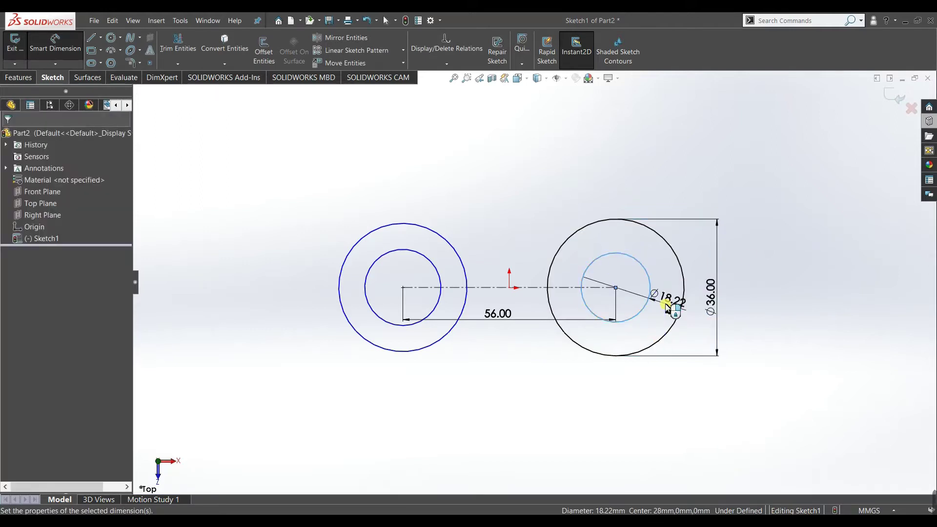
left_click(668, 308)
type("16")
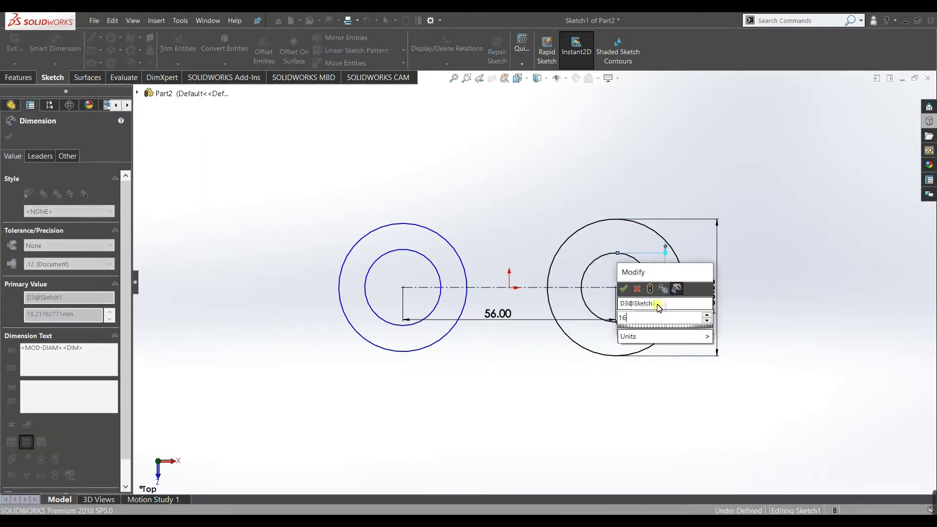
key("Return")
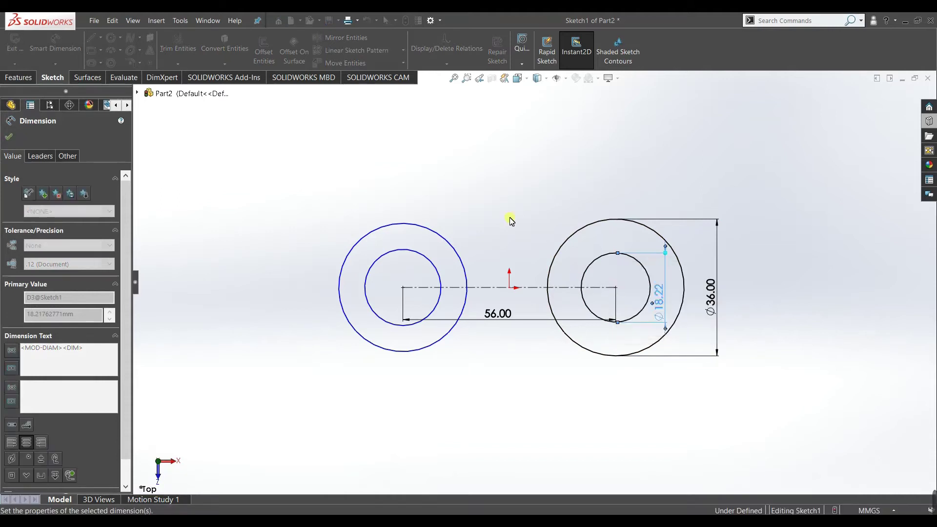
- Add Equal relations between the two outer circles and between the two inner circles
right_click(482, 160)
left_click(510, 189)
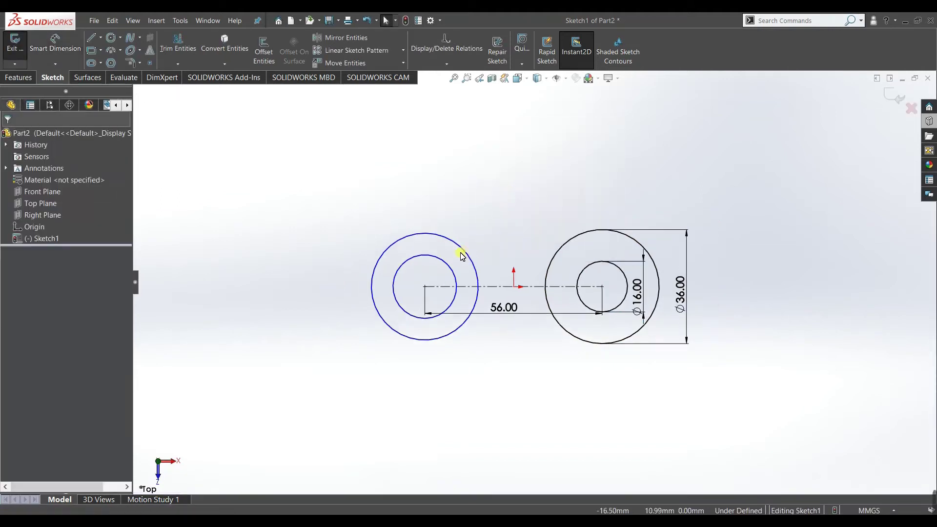
left_click(462, 252)
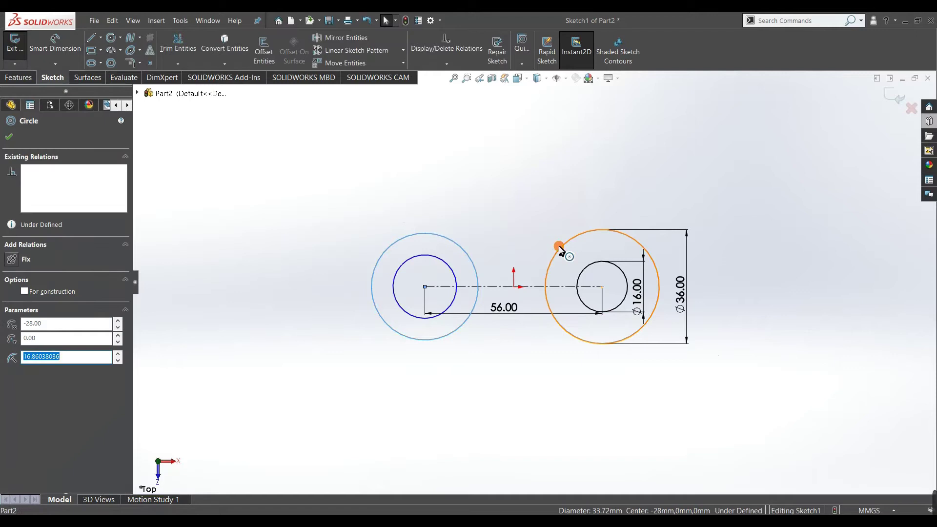
left_click(560, 249, "ctrl")
left_click(22, 353)
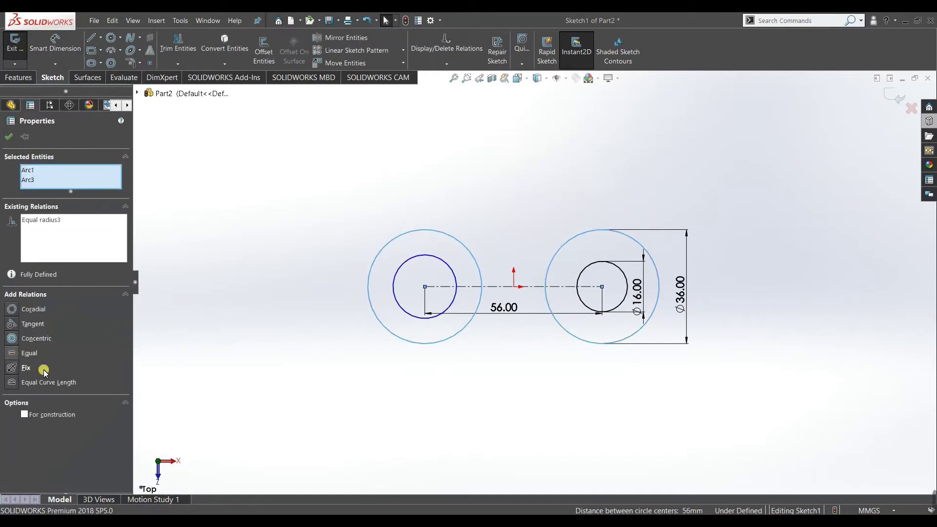
left_click(445, 406)
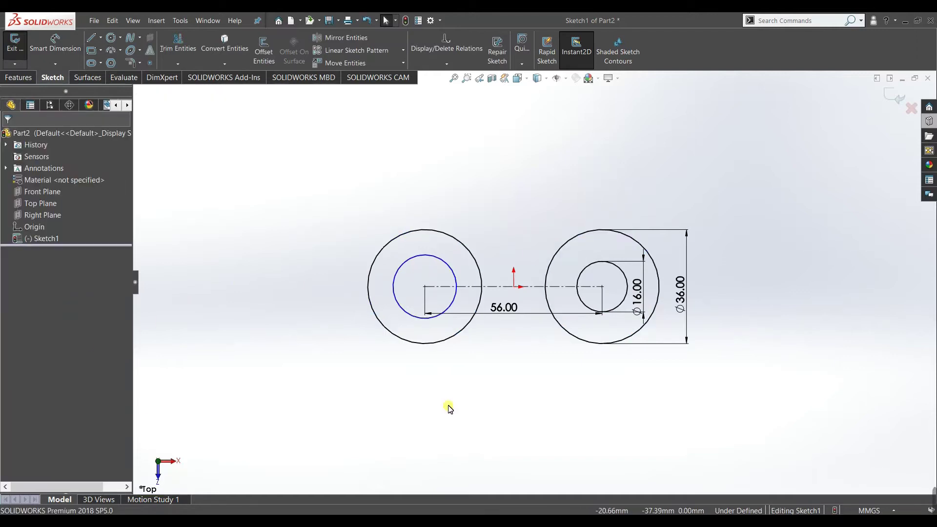
left_click(422, 256)
left_click(594, 266, "ctrl")
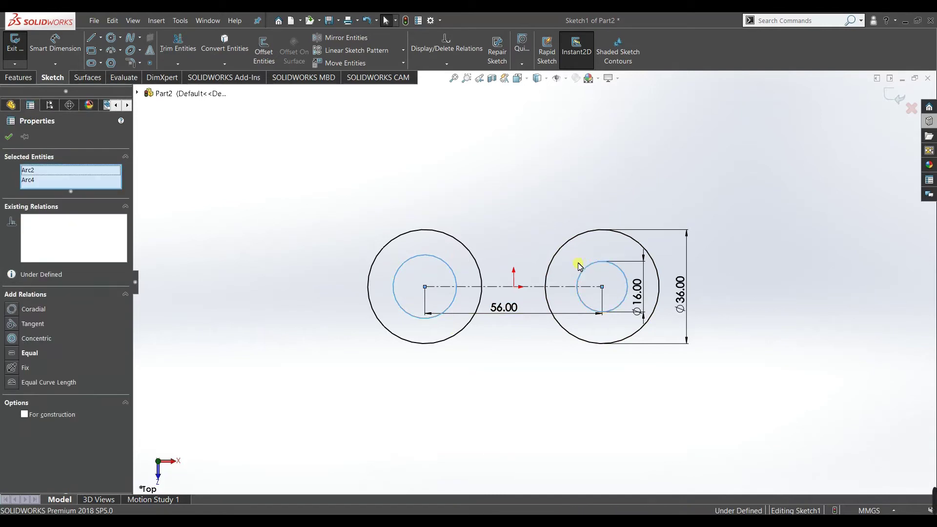
left_click(10, 353)
left_click(225, 275)
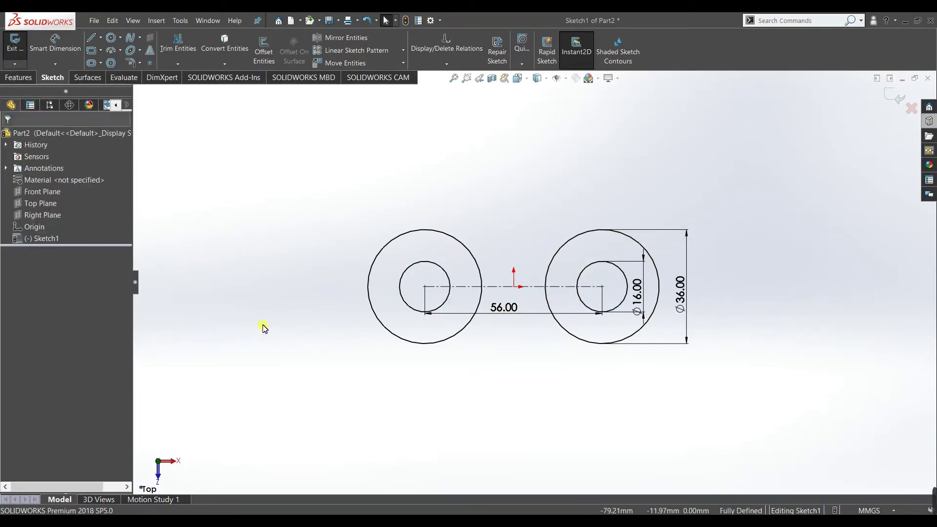
- Draw lines joining the tops and the bottoms of the two outer circles
left_click(95, 42)
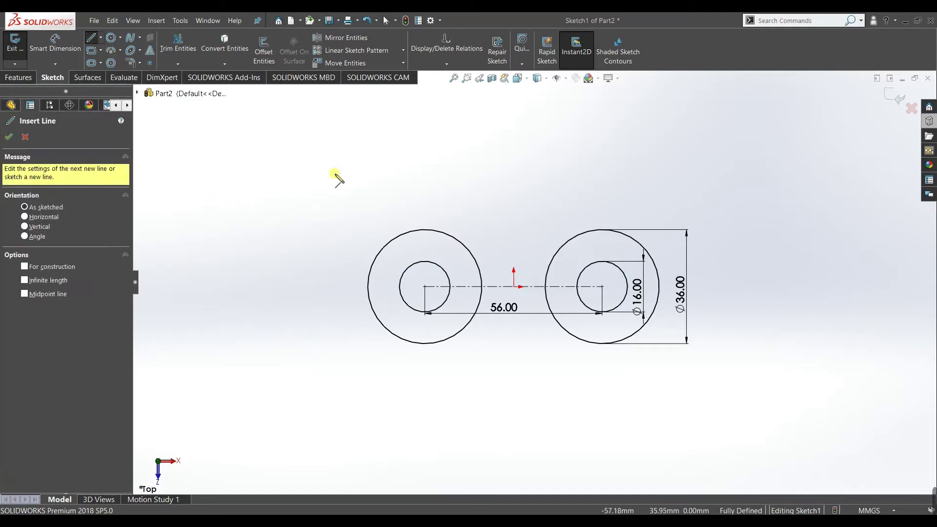
left_click(423, 231)
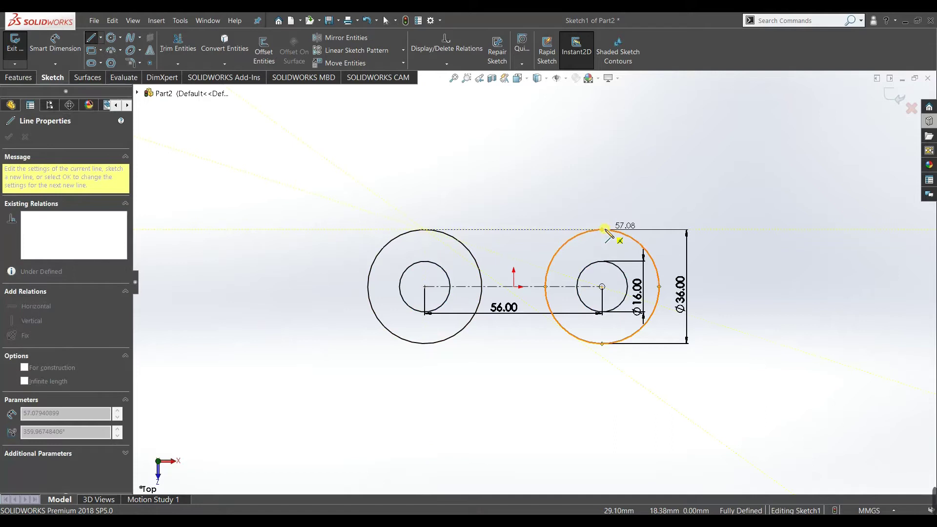
left_click(603, 229)
right_click(649, 180)
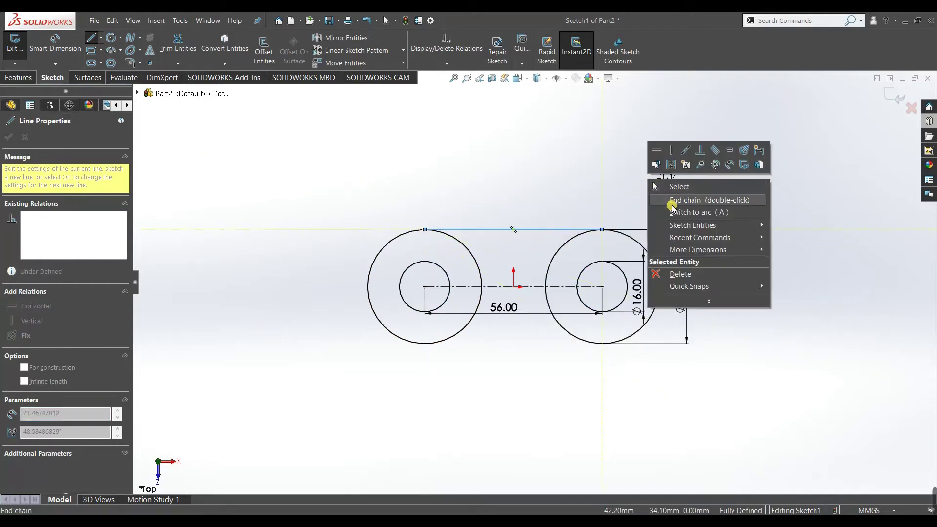
left_click(671, 202)
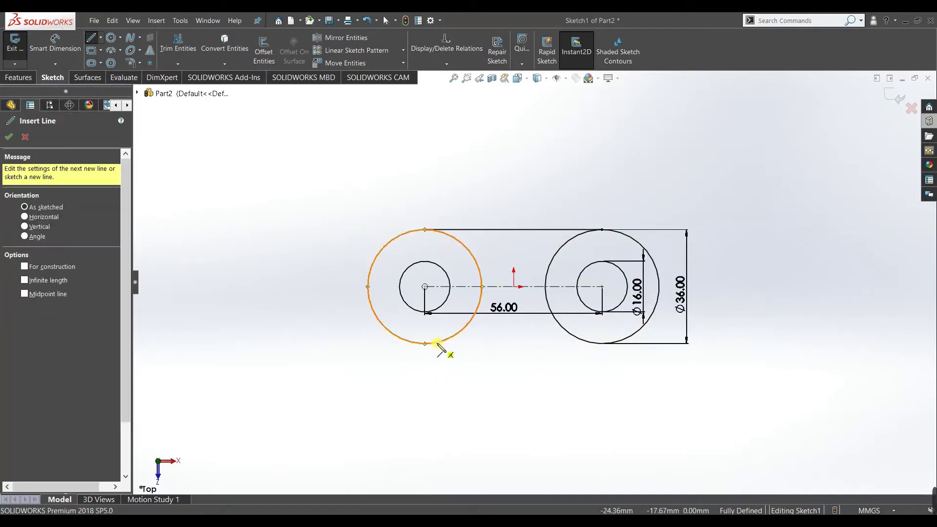
left_click(425, 343)
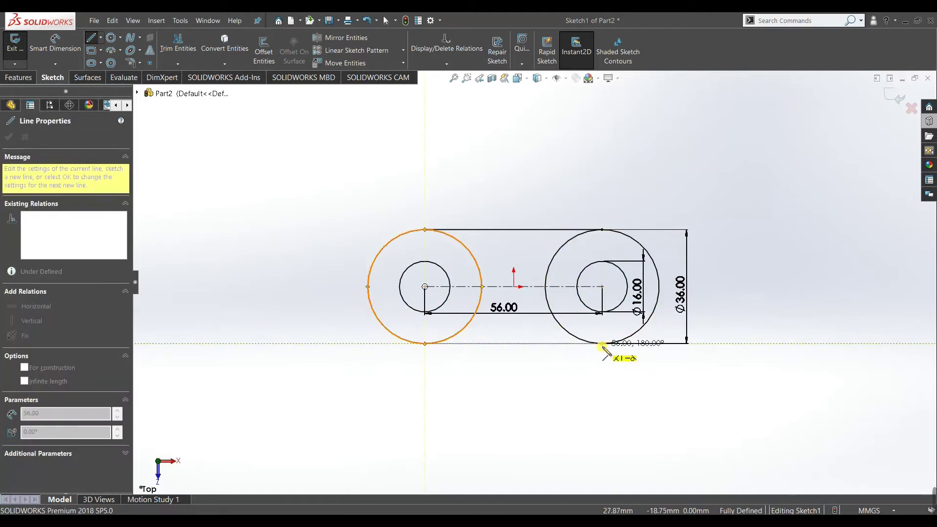
left_click(603, 347)
right_click(613, 356)
left_click(634, 366)
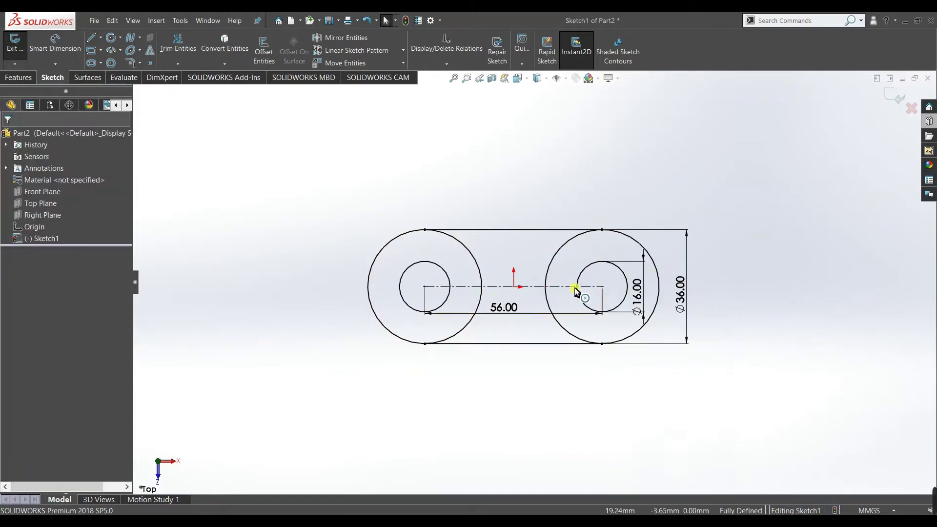
left_click(517, 229)
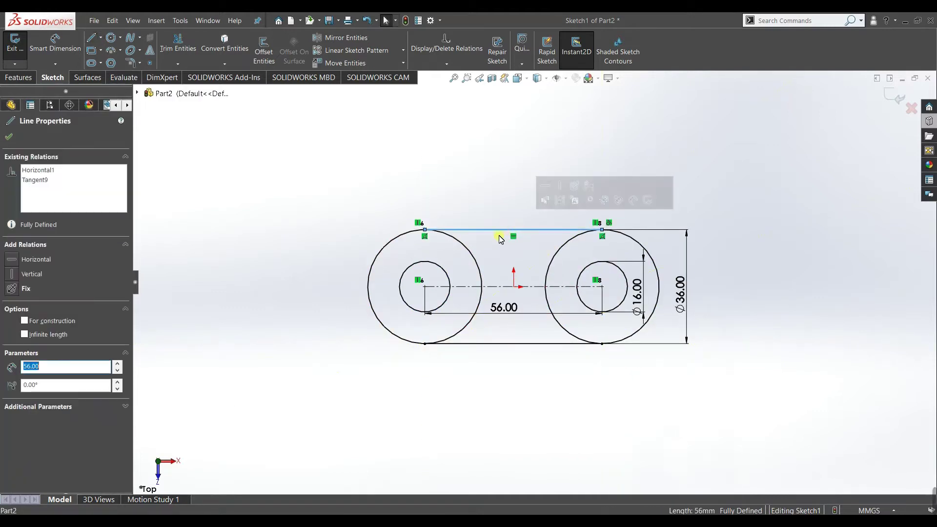
left_click(353, 253)
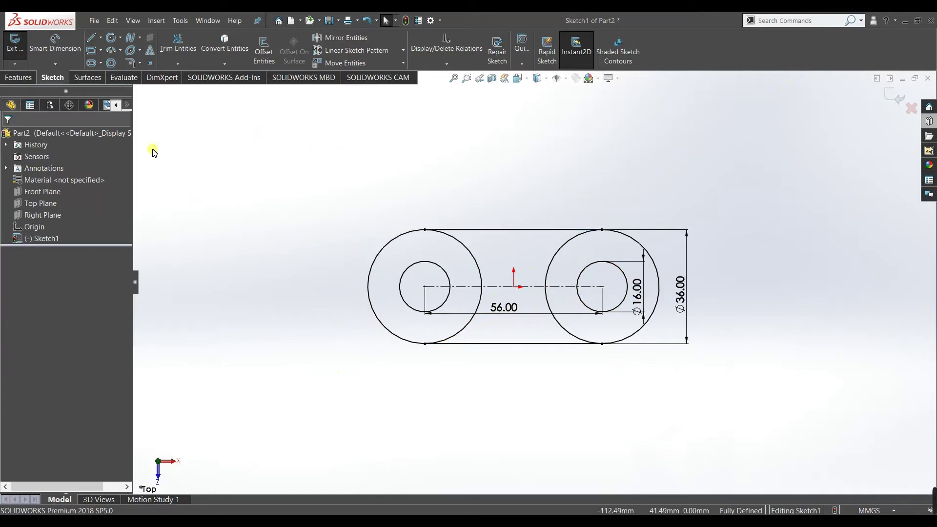
- Trim away the inner arcs of the outer circles to leave the rounded slot outline
left_click(185, 50)
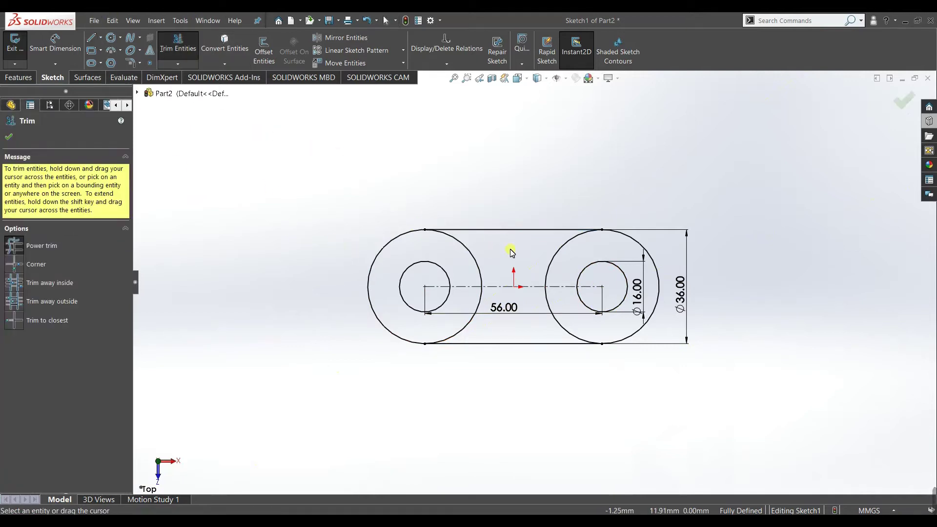
mouse_move(477, 251)
left_mouse_down()
mouse_move(502, 321)
mouse_move(477, 320)
mouse_move(466, 317)
mouse_move(532, 260)
mouse_move(566, 263)
left_mouse_up()
left_click_drag(541, 329, 546, 320)
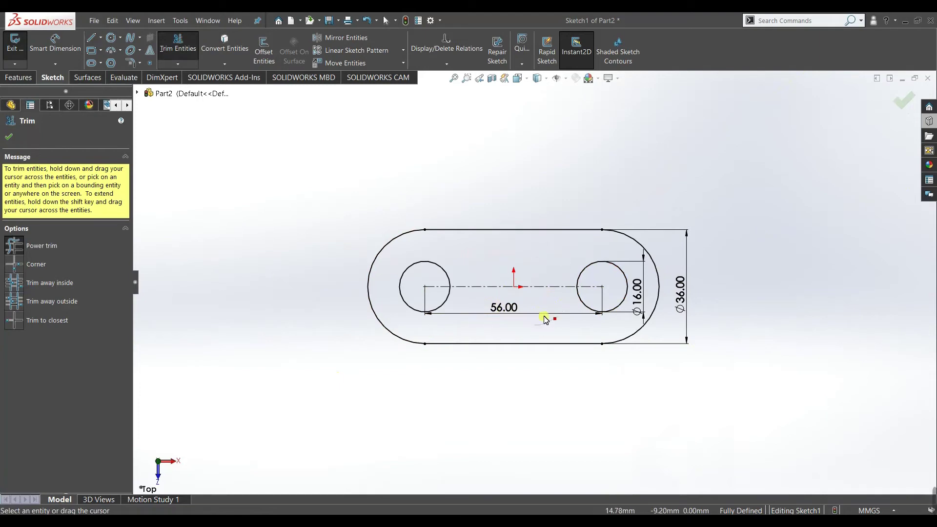
left_click(8, 136)
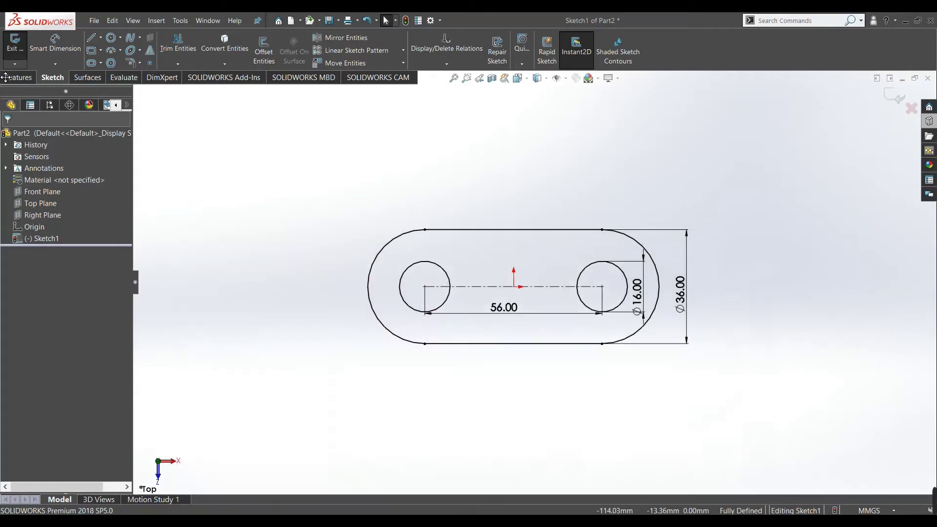
- Extrude the slot outline to a Blind depth of 8 mm as Boss-Extrude1
left_click(19, 77)
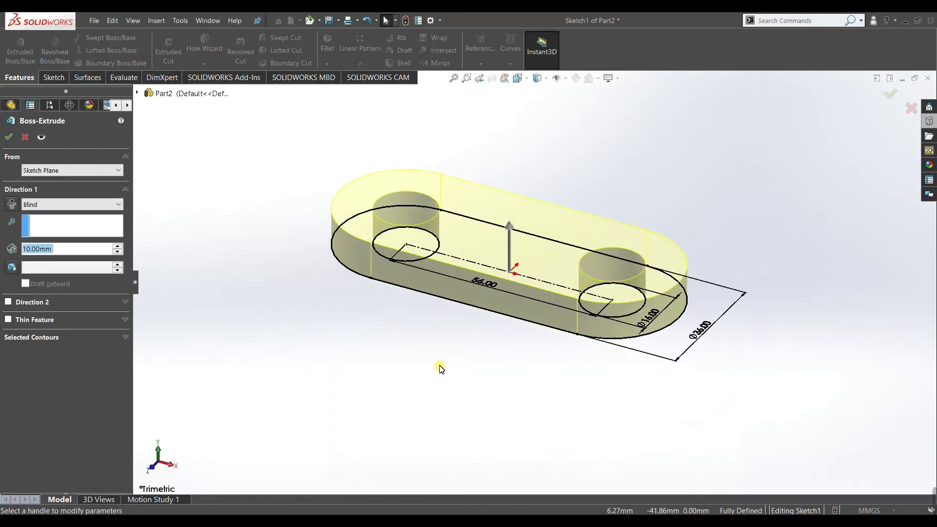
middle_click_drag(391, 439, 444, 435)
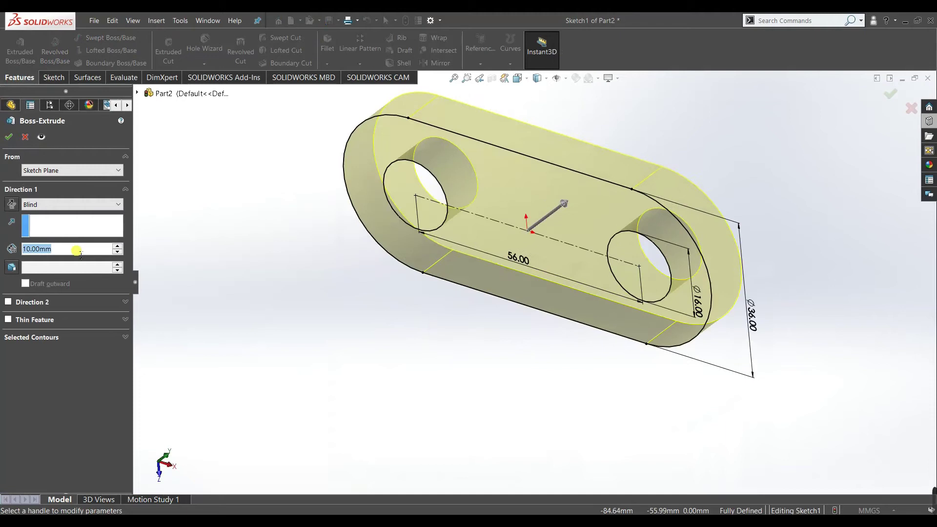
type("8")
key("Return")
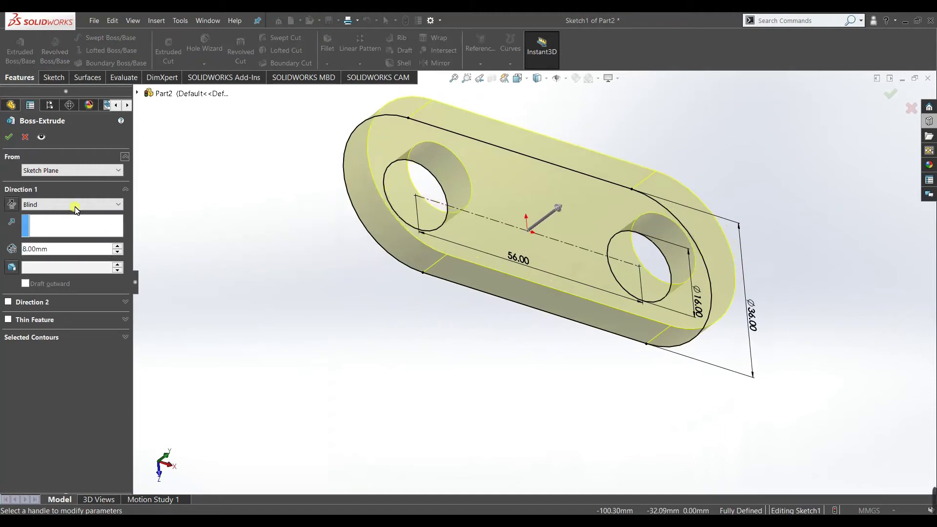
key("Return")
middle_click_drag(345, 309, 368, 454)
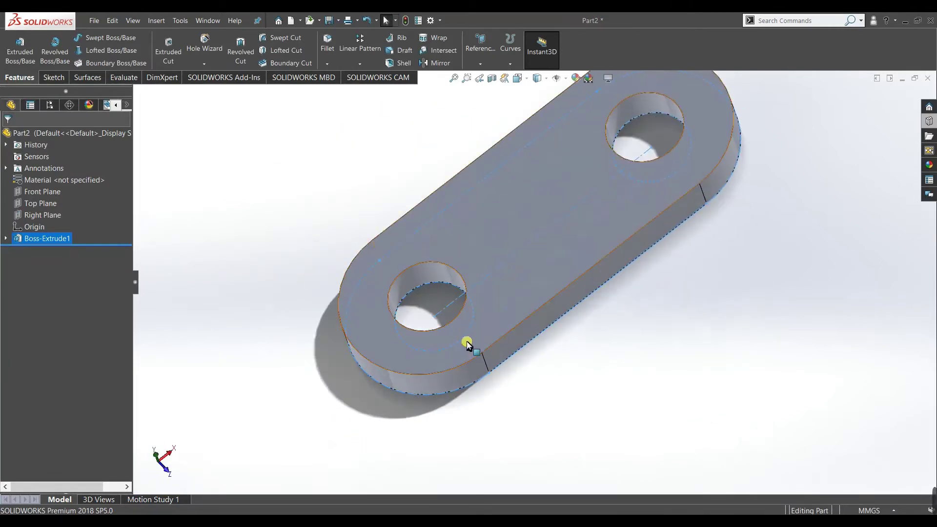
- Look over Ex1.PNG in Photos again, then return to SOLIDWORKS
left_click(425, 509)
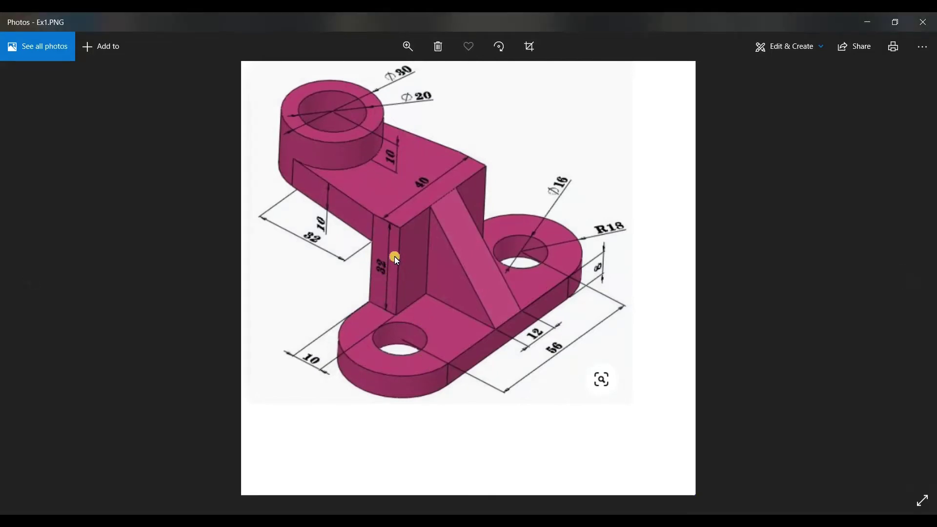
left_click(409, 512)
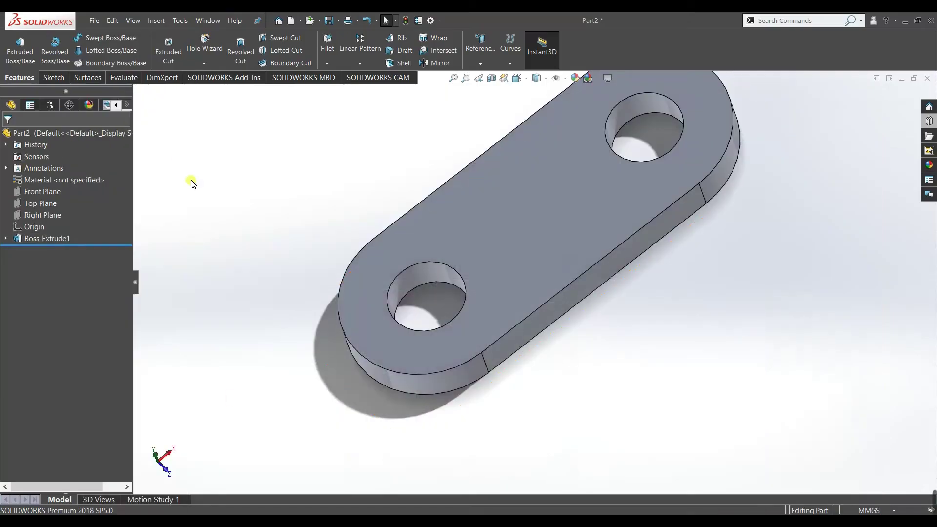
- Select the base plate's top face and create Sketch2 on it
middle_click_drag(196, 193, 335, 291)
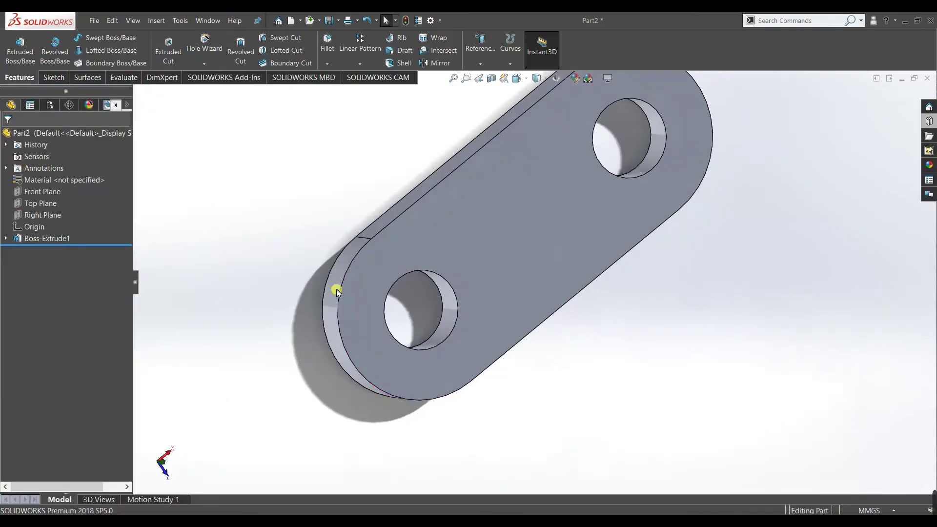
left_click(489, 237)
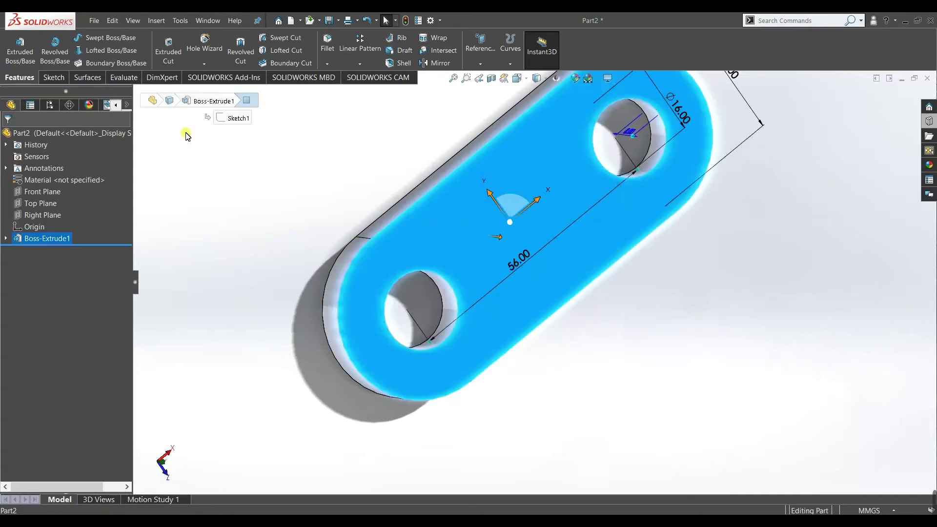
left_click(52, 77)
left_click(8, 46)
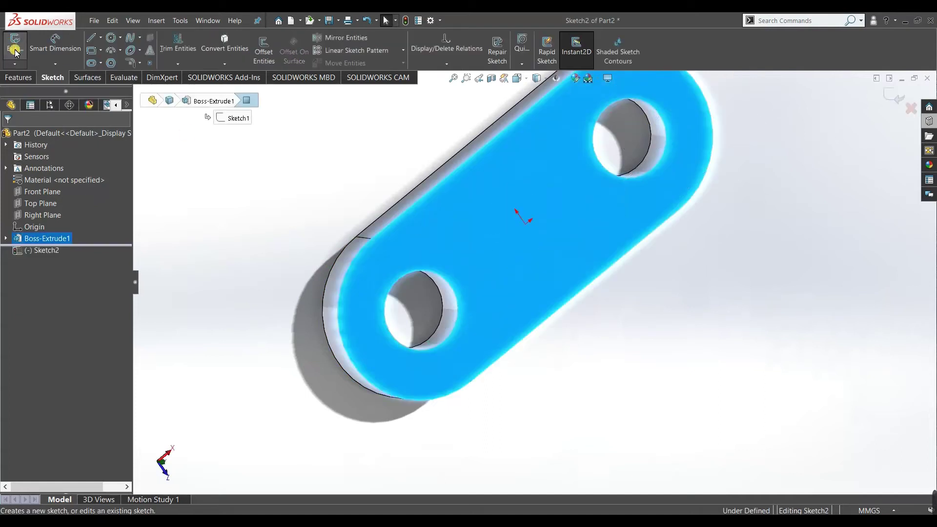
mouse_move(594, 339)
middle_mouse_down()
mouse_move(615, 160)
mouse_move(688, 301)
mouse_move(559, 329)
middle_mouse_up()
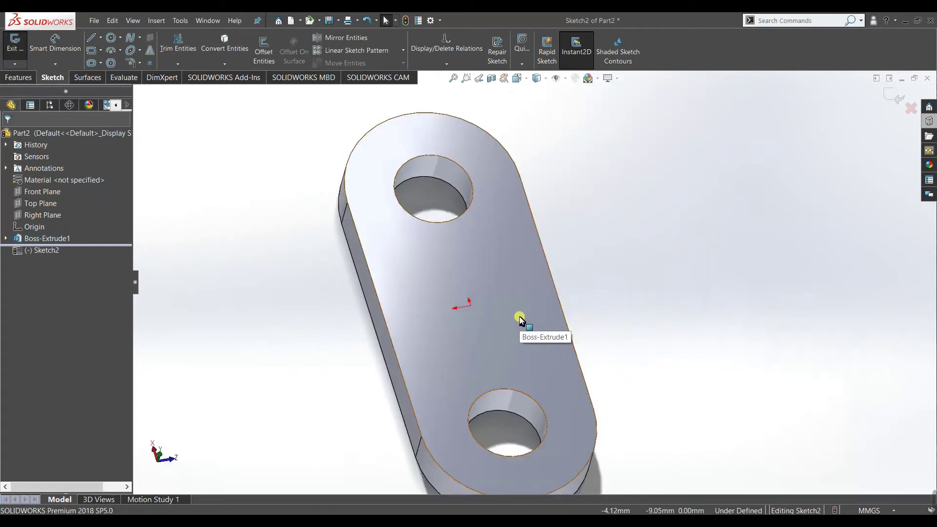
- In a face-on view, draw a narrow corner rectangle along the base plate's left edge
left_click(93, 50)
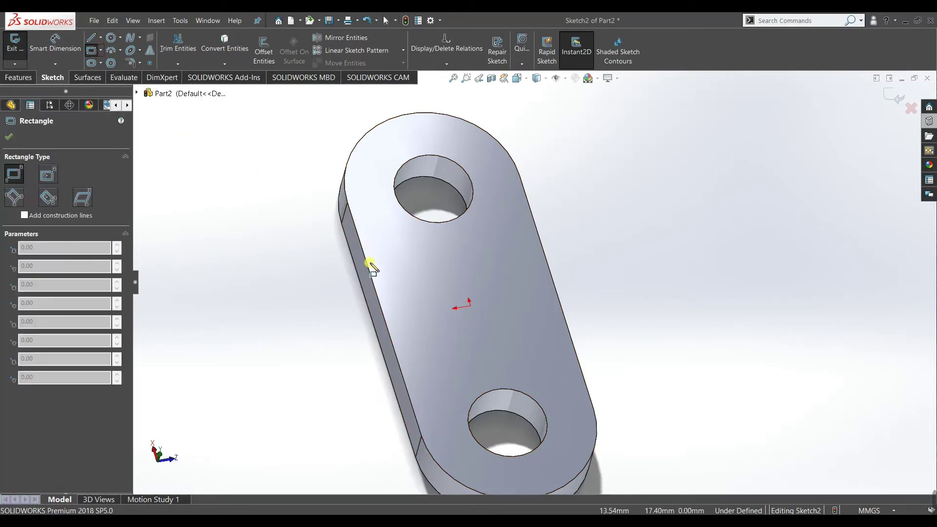
key("space")
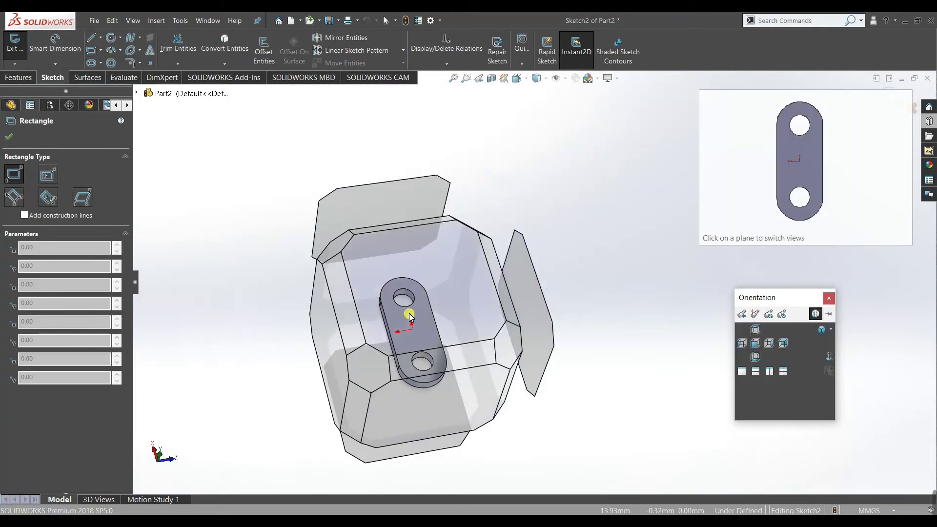
left_click(419, 313)
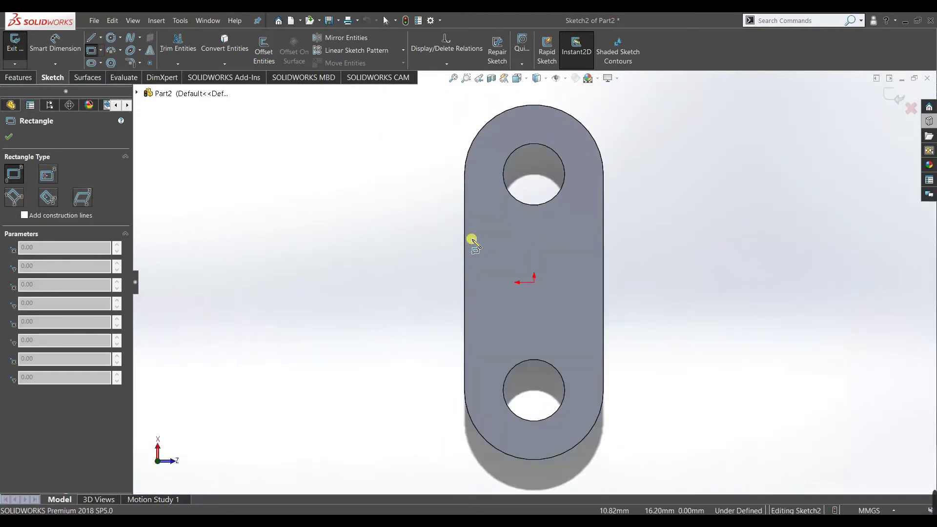
mouse_move(466, 226)
left_mouse_down()
mouse_move(498, 292)
mouse_move(490, 322)
left_mouse_up()
right_click(389, 299)
left_click(397, 303)
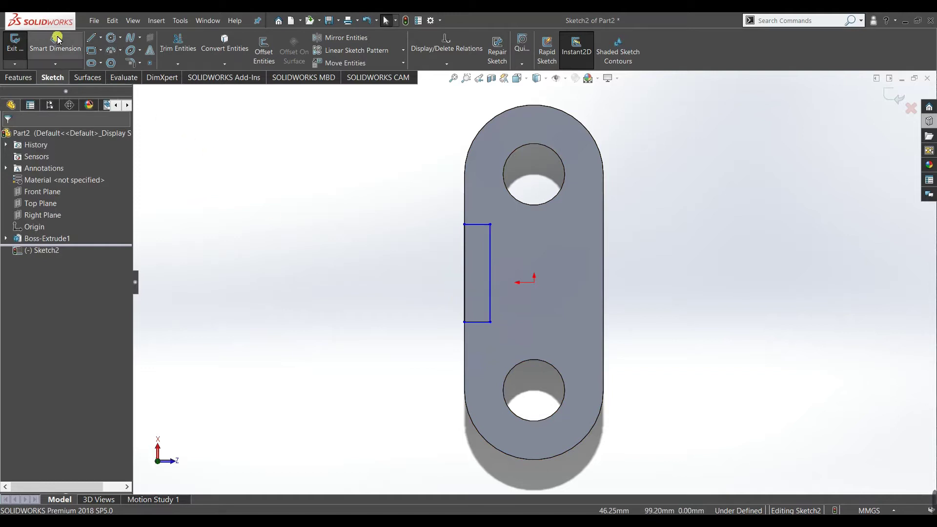
- Draw a horizontal centerline from the sketch origin to the base's left edge
left_click(101, 37)
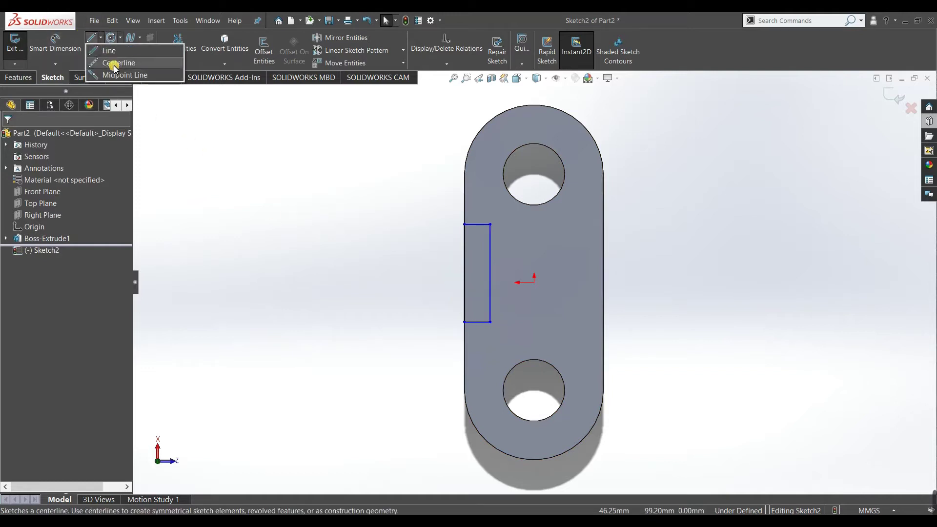
left_click(118, 63)
left_click(534, 282)
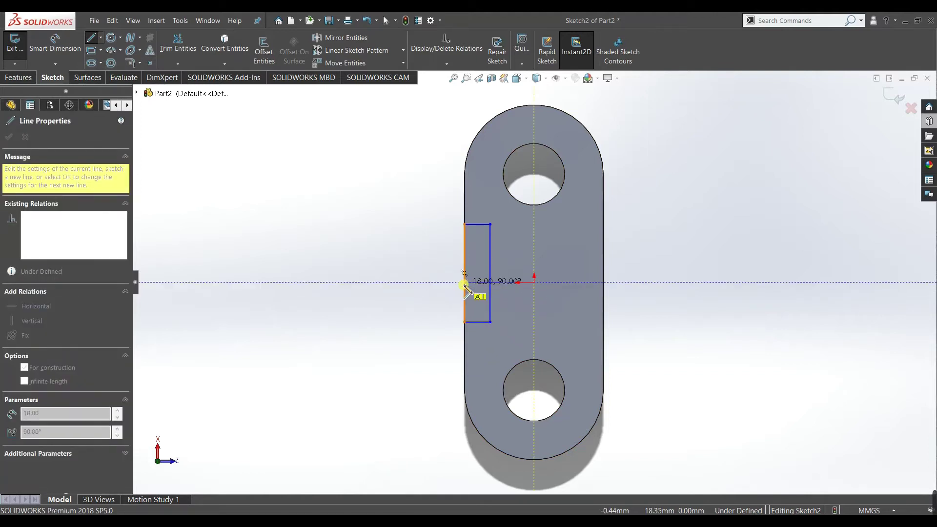
left_click(464, 282)
right_click(385, 285)
left_click(395, 294)
scroll(513, 281, "down", 2)
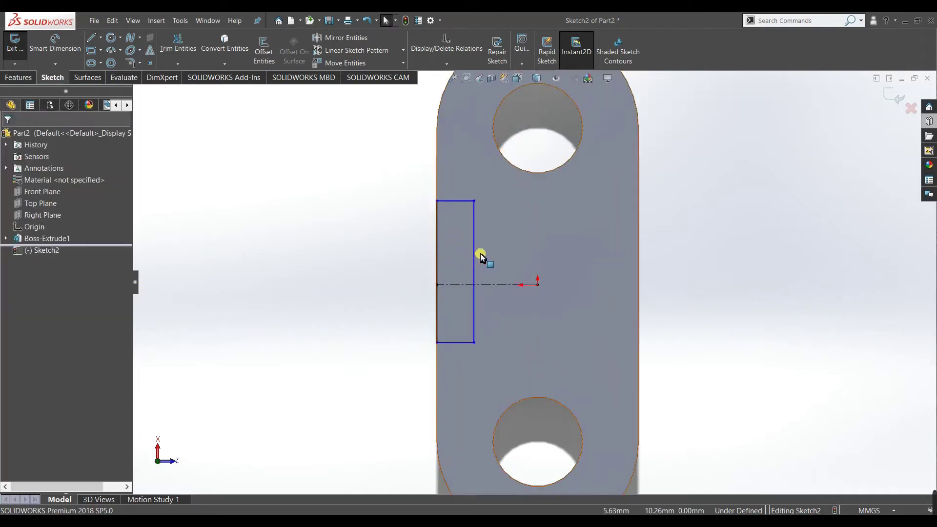
- Make the rectangle's two right corners symmetric about the centerline
left_click(474, 201)
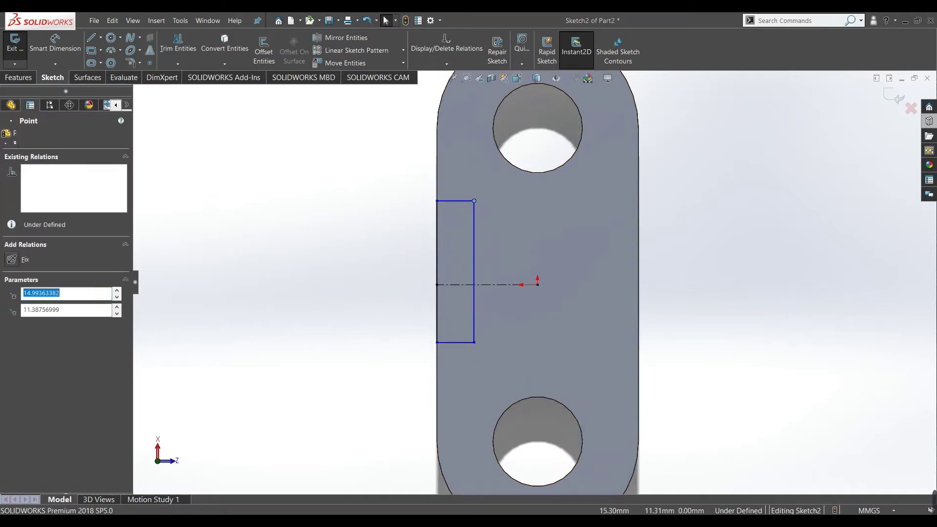
left_click(475, 344, "ctrl")
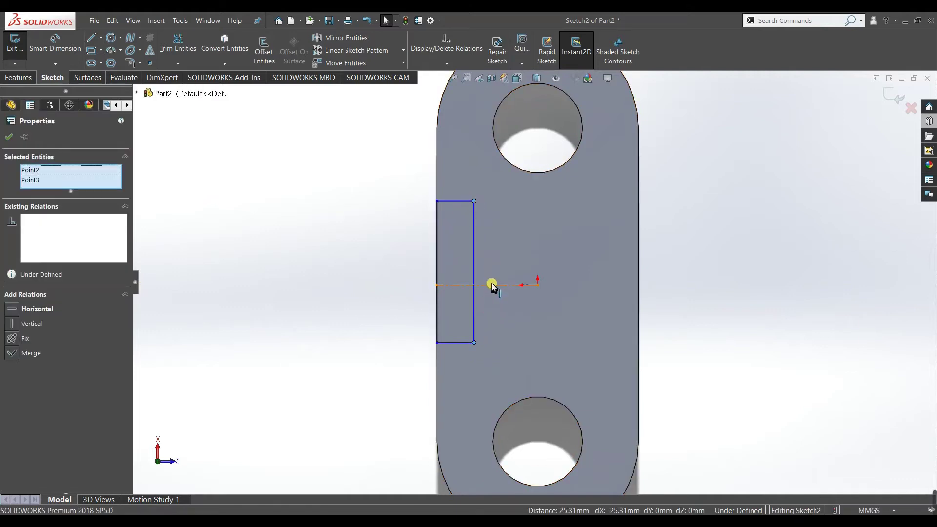
left_click(492, 285, "ctrl")
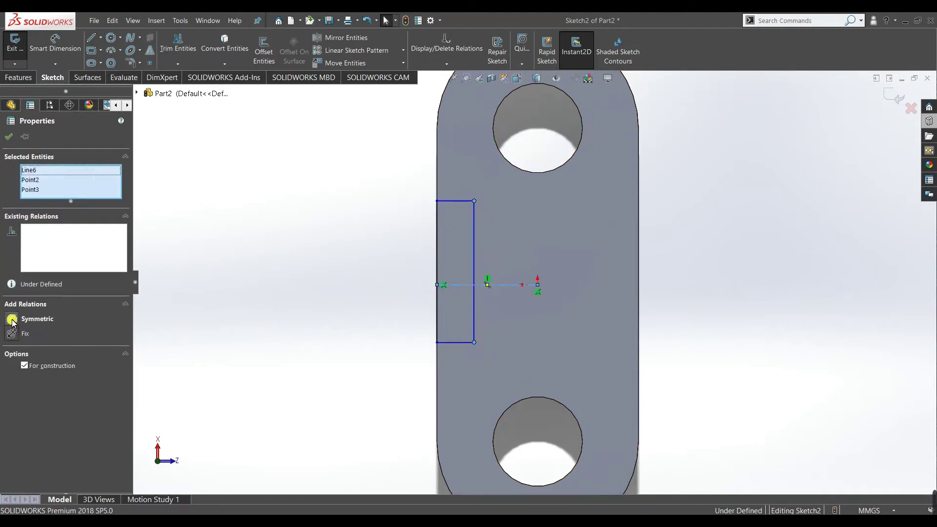
left_click(11, 320)
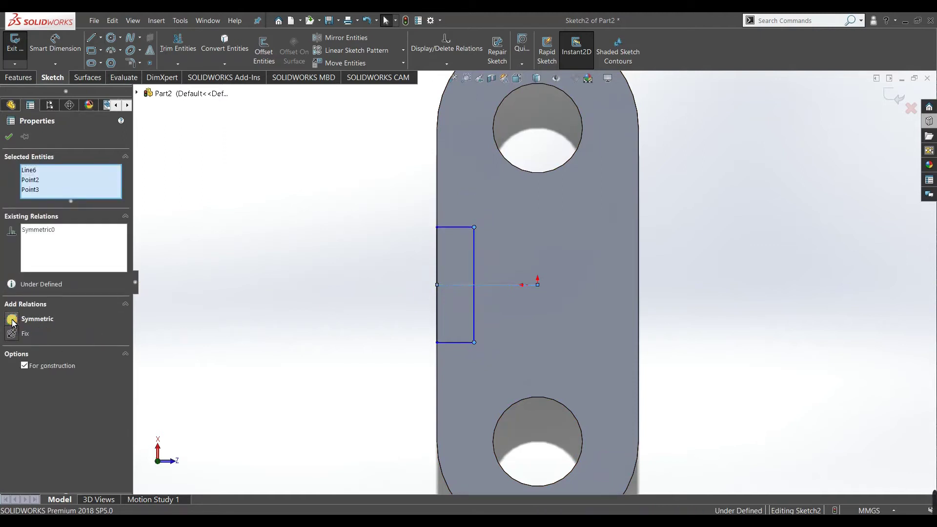
left_click(8, 139)
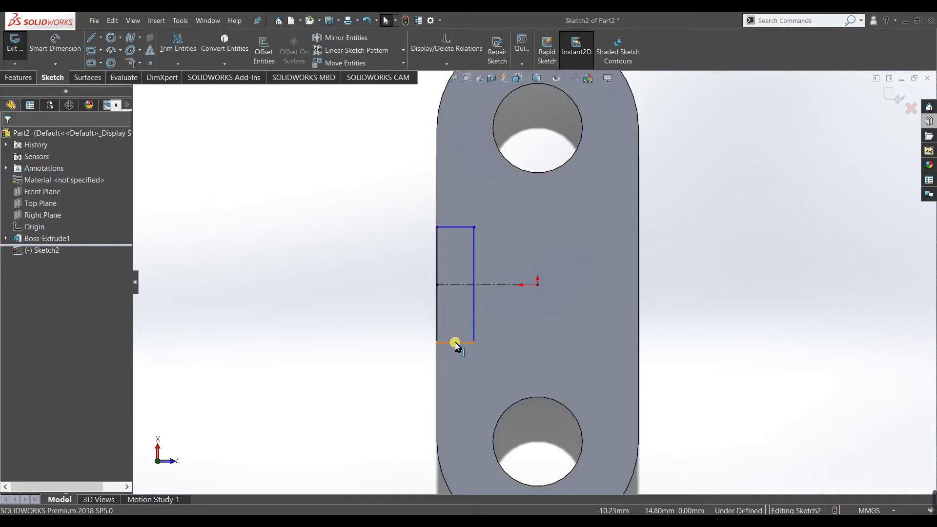
- Drag the bottom edge to stretch the rectangle taller, then check the reference drawing
mouse_move(456, 352)
left_mouse_down()
mouse_move(456, 376)
mouse_move(452, 326)
mouse_move(462, 380)
mouse_move(458, 326)
mouse_move(460, 352)
left_mouse_up()
left_click(359, 347)
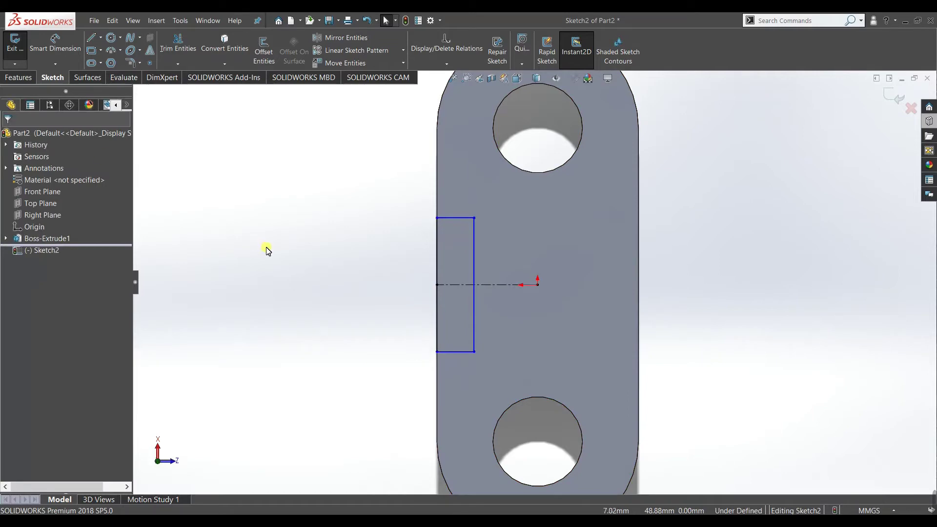
key("alt+Tab")
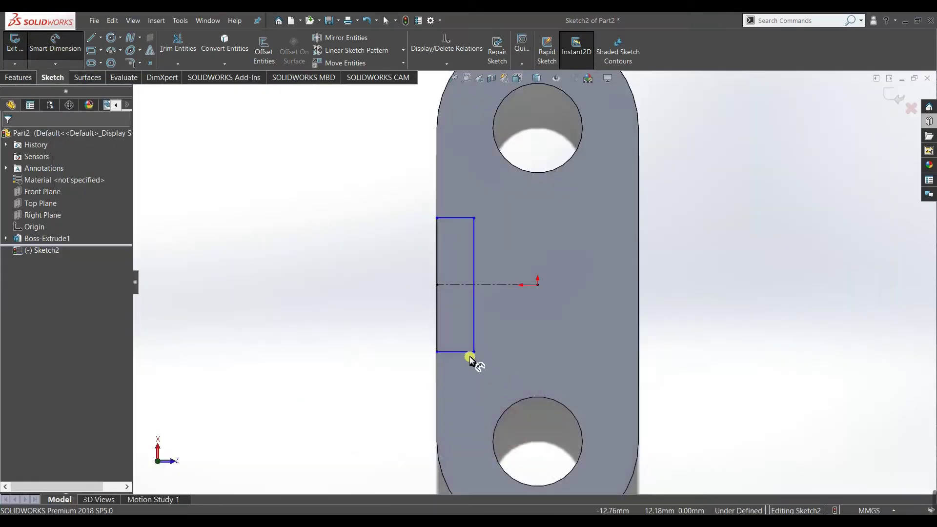
- Dimension the rectangle's bottom edge to 10 mm and its right edge to 40 mm
left_click(454, 352)
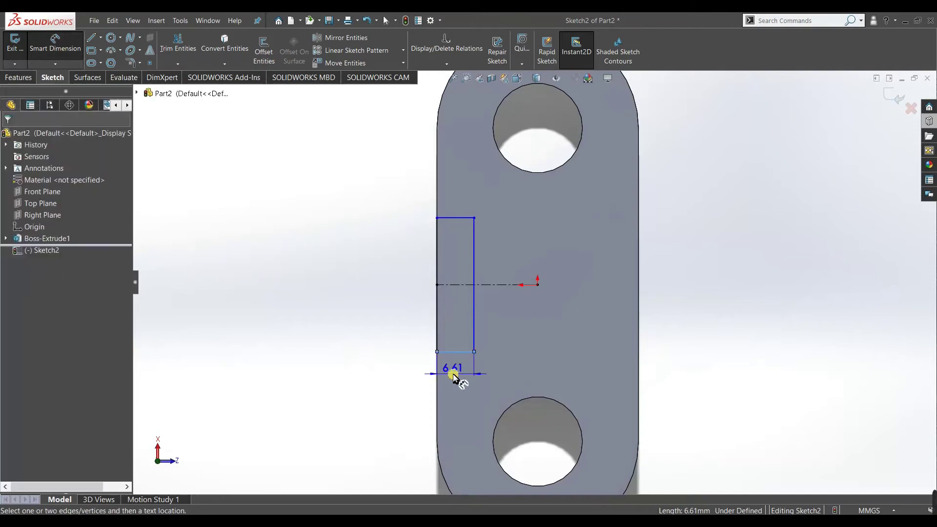
left_click(450, 374)
type("10")
left_click(414, 361)
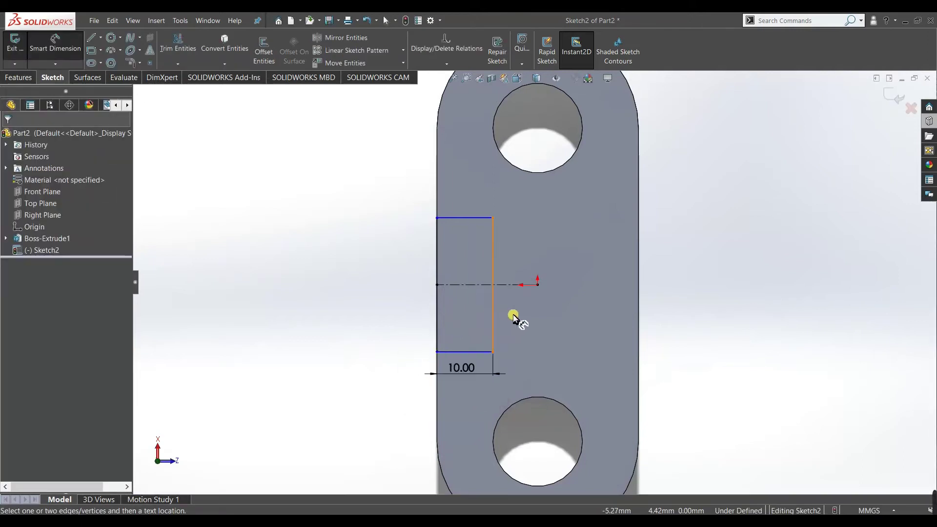
left_click(493, 317)
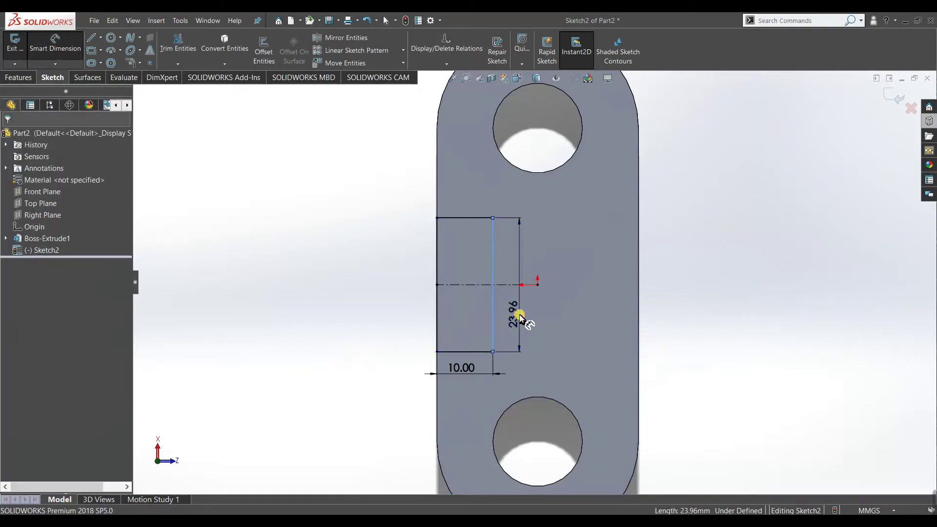
left_click(520, 320)
type("40")
left_click(476, 301)
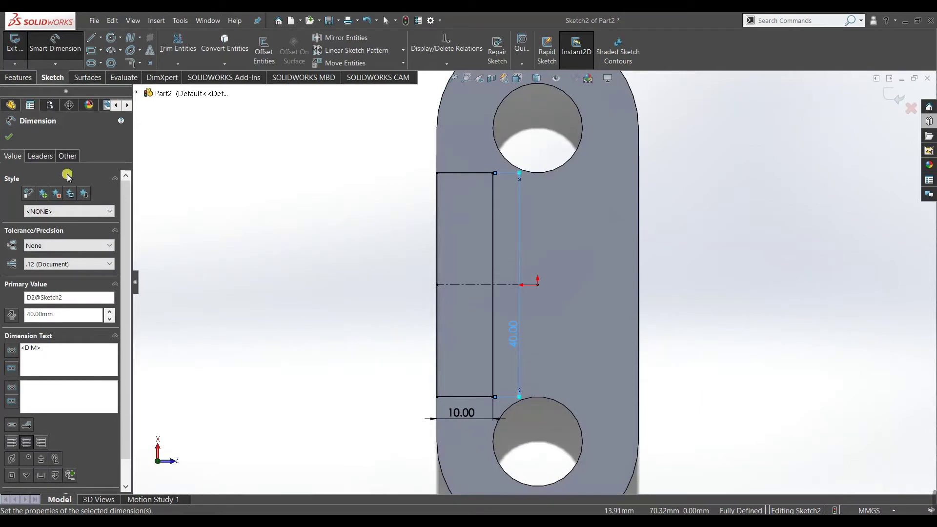
left_click(9, 137)
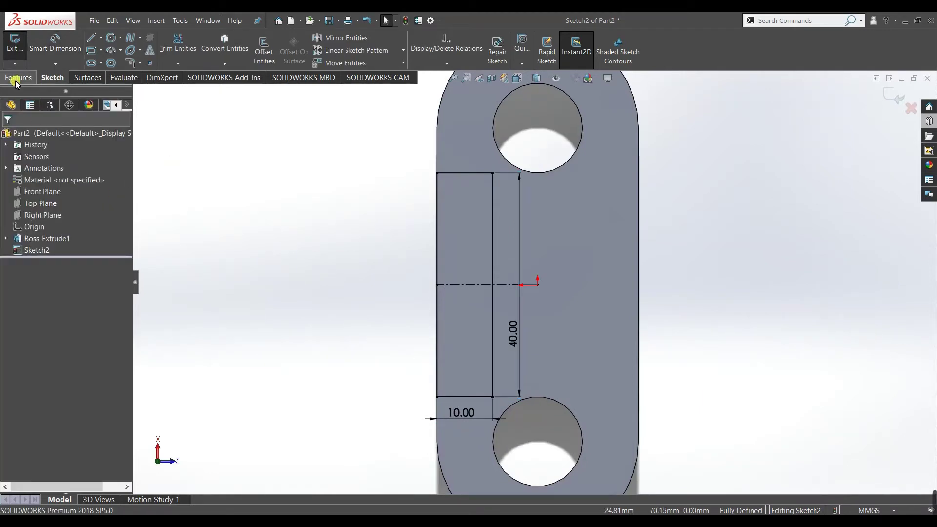
- Extrude the 10 × 40 rectangle 32 mm blind as Boss-Extrude2, then compare with the reference drawing
left_click(17, 78)
left_click(19, 51)
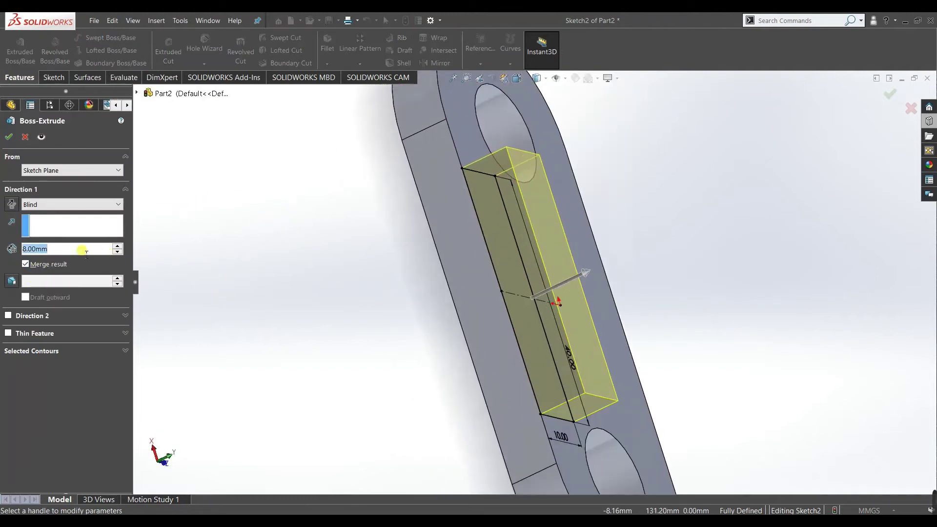
type("32")
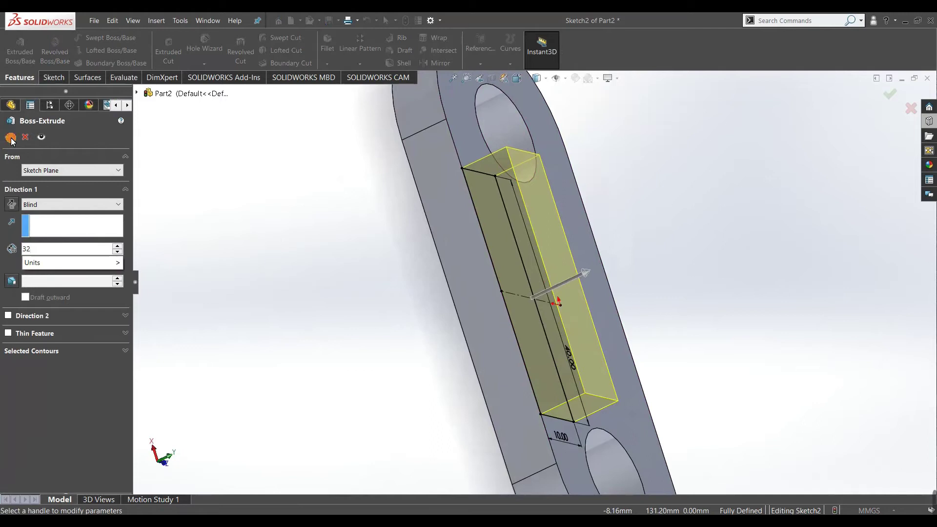
key("Return")
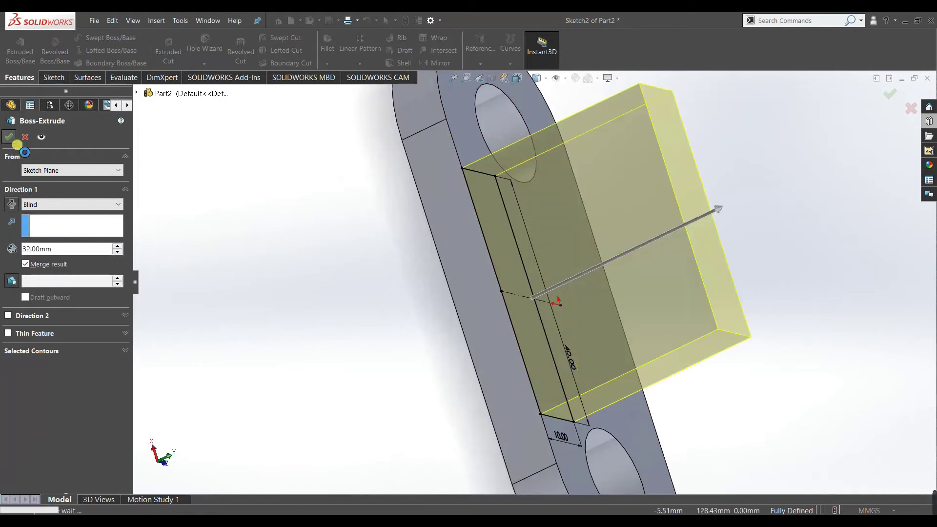
left_click(7, 138)
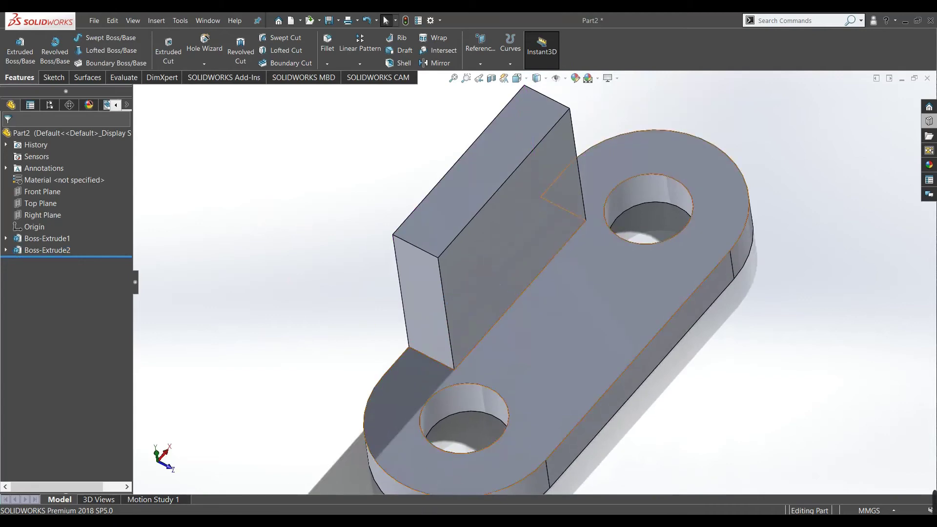
key("alt+Tab")
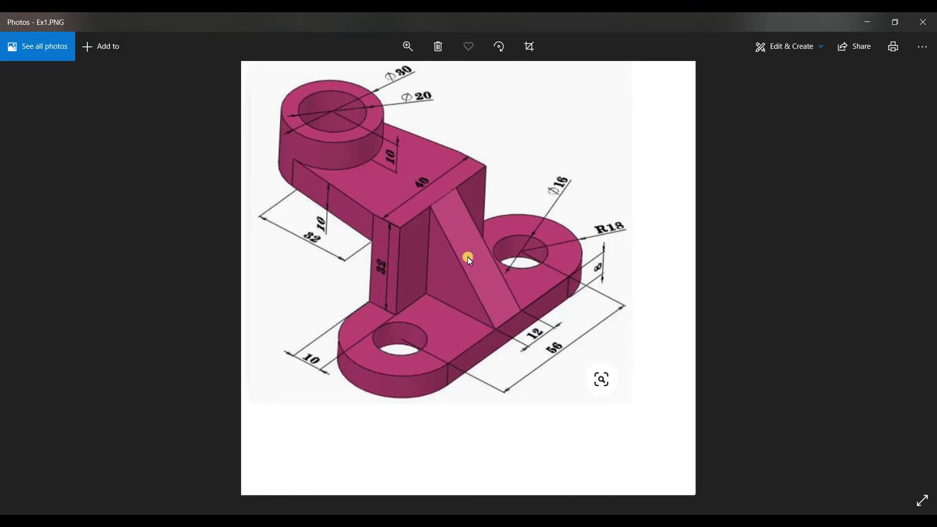
key("alt+Tab")
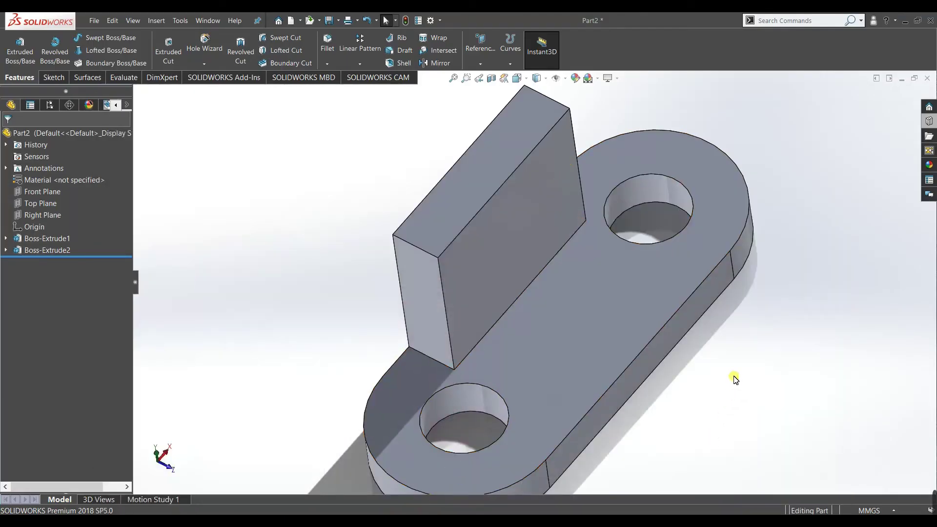
- Orbit the model and select the Right Plane in the FeatureManager tree
scroll(735, 377, "up", 2)
middle_click_drag(585, 408, 440, 98)
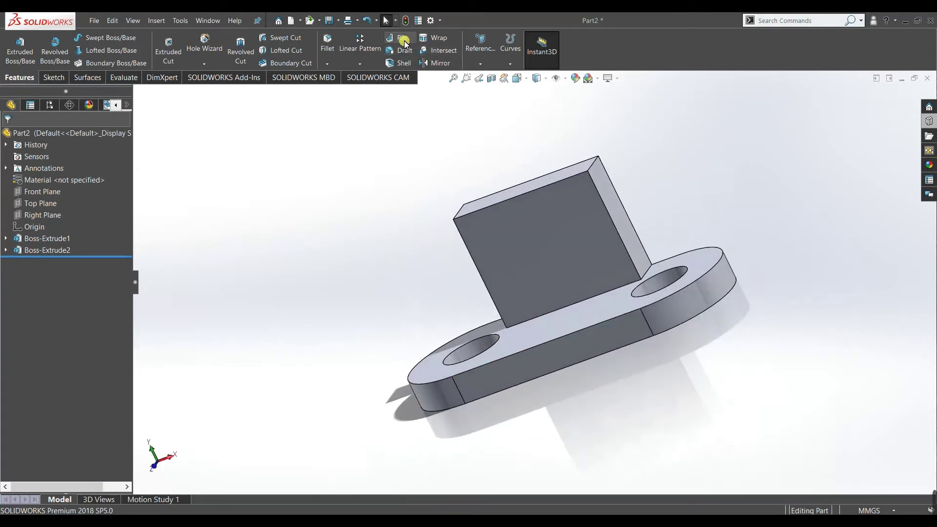
middle_click_drag(286, 229, 248, 273)
left_click(59, 216)
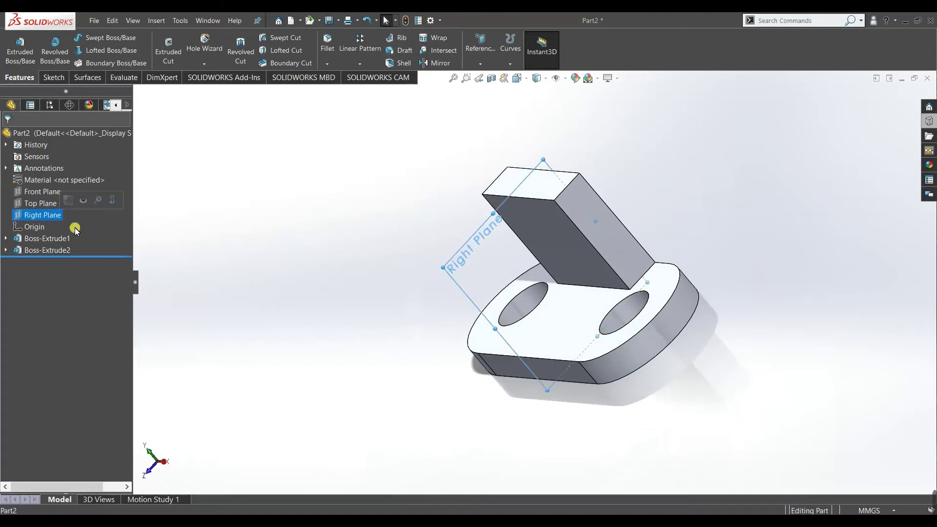
middle_click_drag(251, 255, 193, 248)
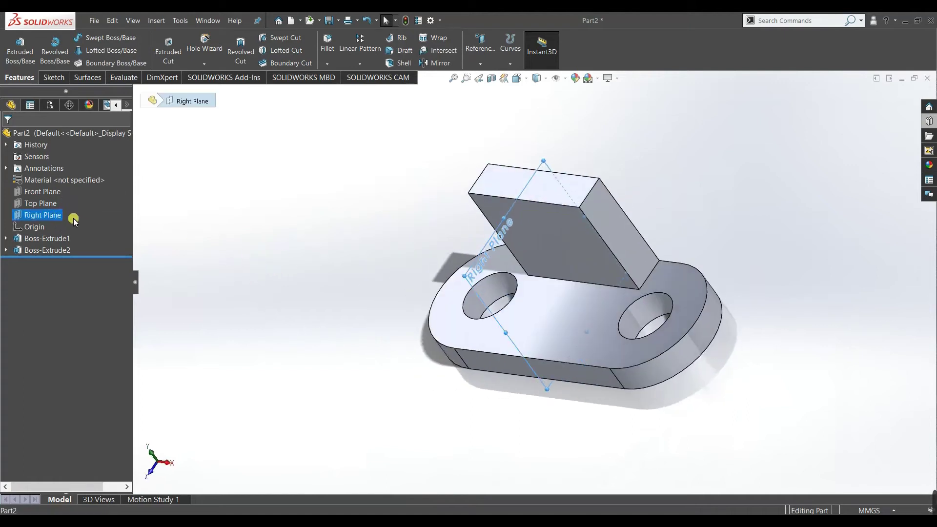
left_click(163, 227)
left_click(45, 213)
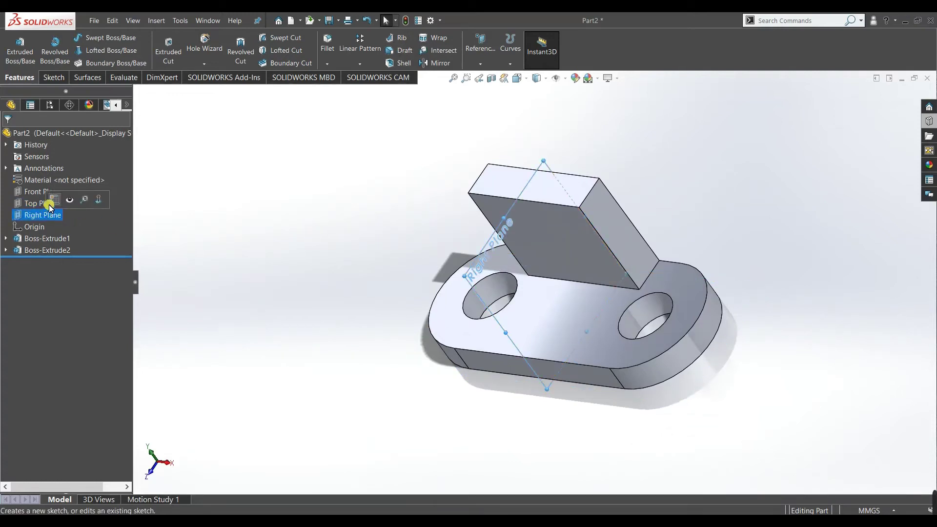
- Open a sketch on the Right Plane in Right view, zoomed to fit the part
left_click(50, 197)
key("space")
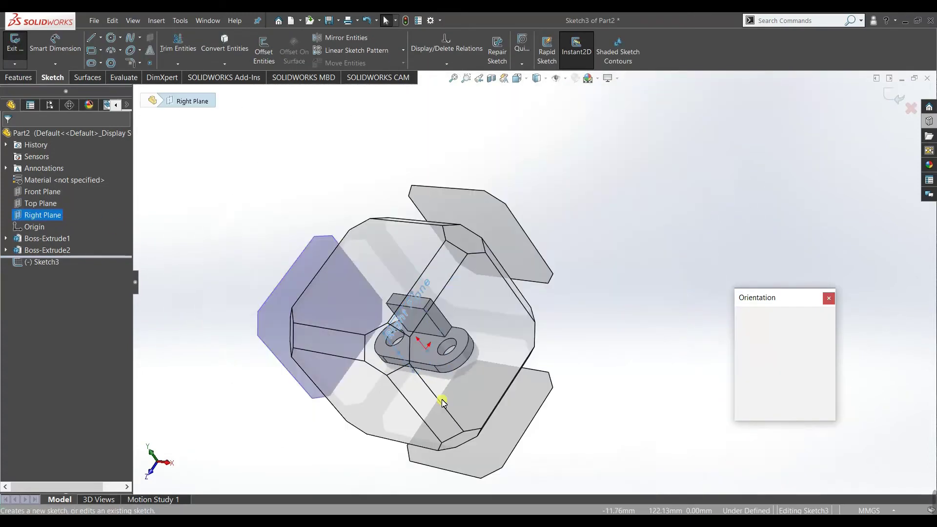
left_click(547, 357)
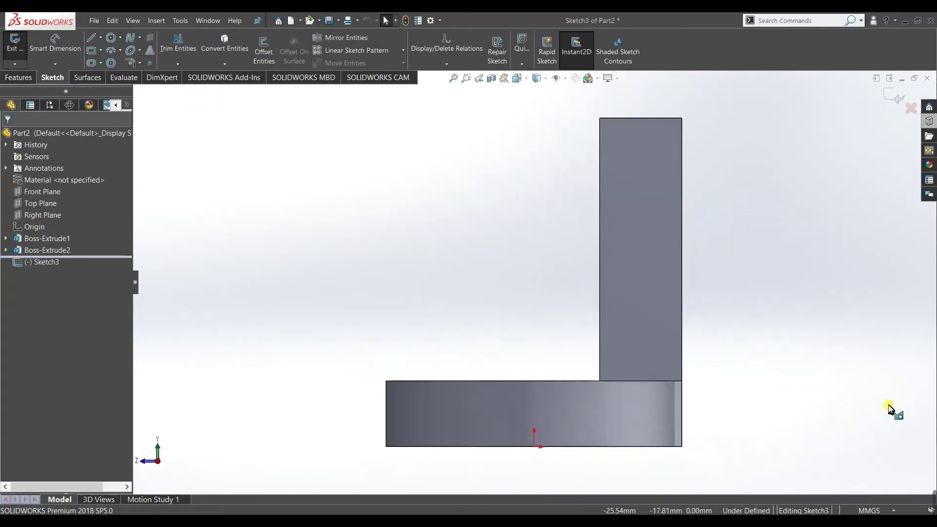
key("f")
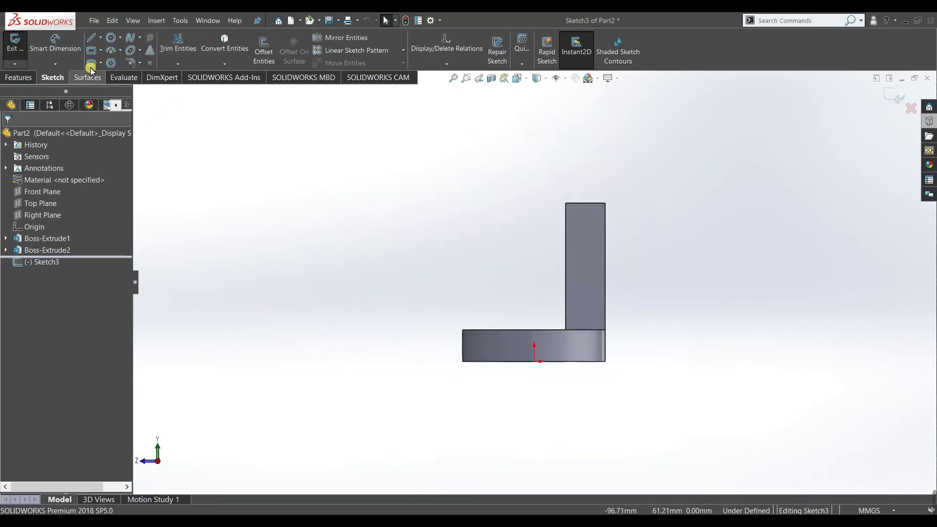
- Draw a diagonal line from the block's top-left corner to the base's top-left corner
left_click(94, 42)
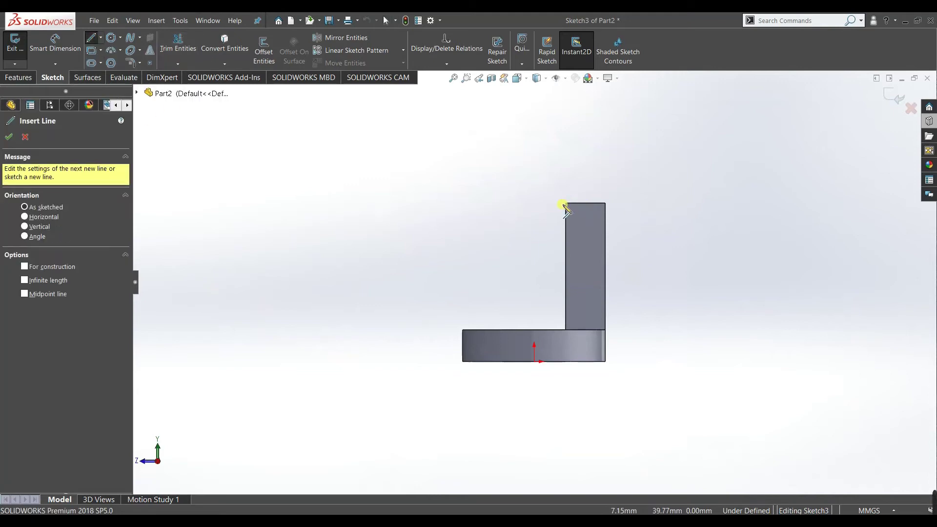
left_click(565, 203)
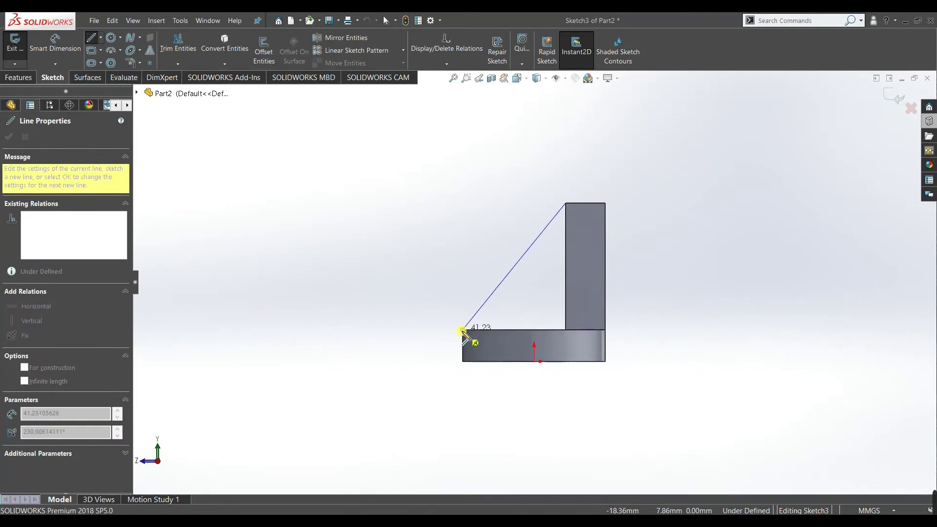
left_click(463, 334)
right_click(292, 229)
left_click(300, 232)
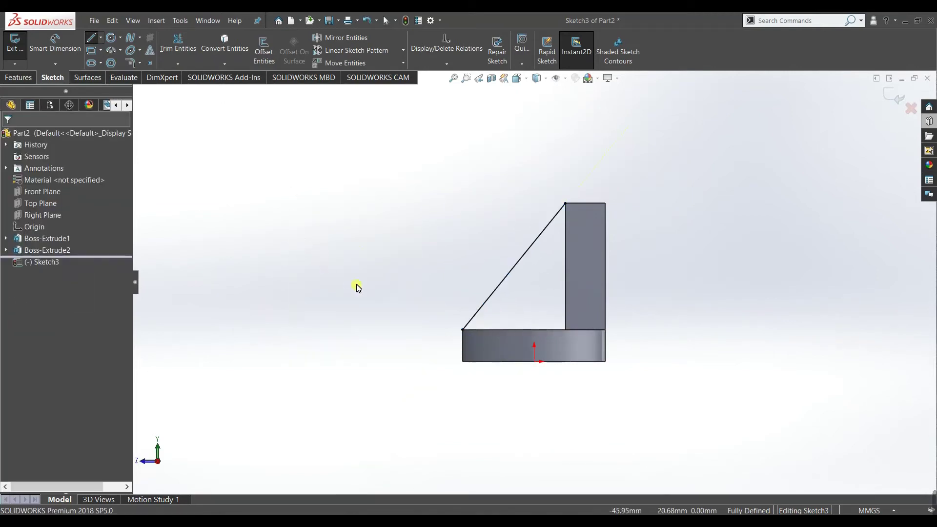
middle_click_drag(358, 300, 359, 368)
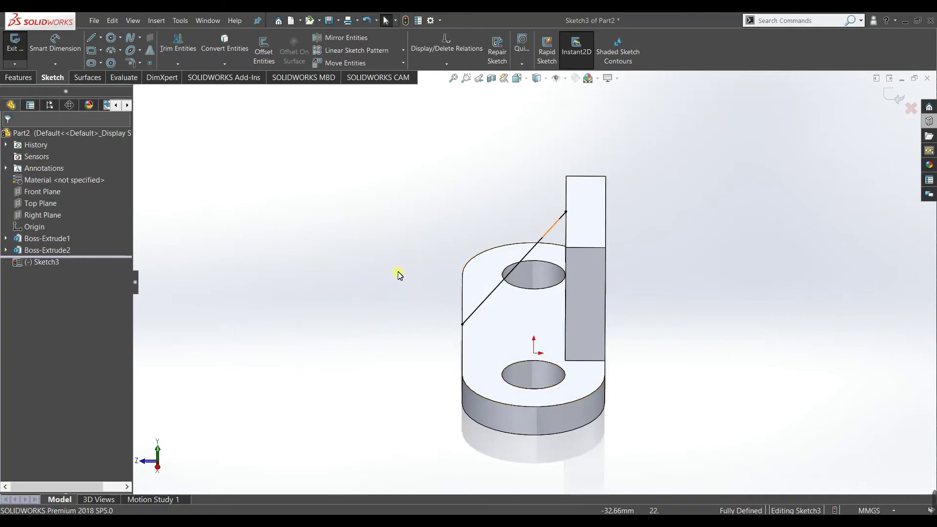
- Start a Rib from the diagonal line and flip its material side toward the part
left_click(17, 78)
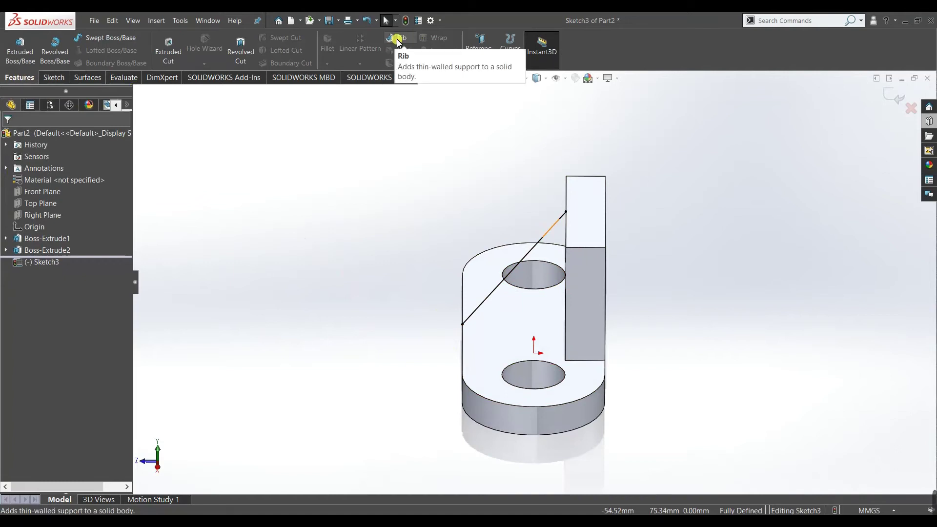
middle_click_drag(367, 219, 558, 326)
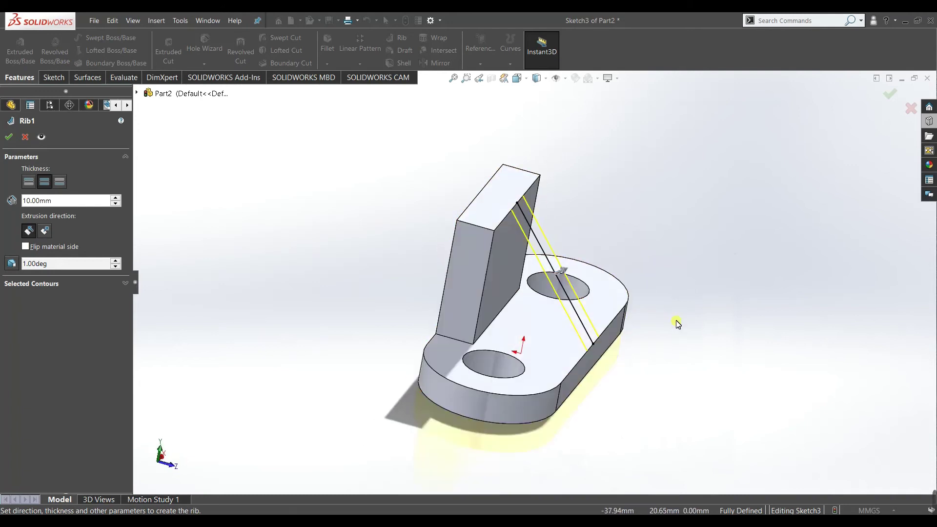
mouse_move(675, 322)
middle_mouse_down()
mouse_move(700, 321)
mouse_move(667, 311)
middle_mouse_up()
scroll(564, 262, "down", 4)
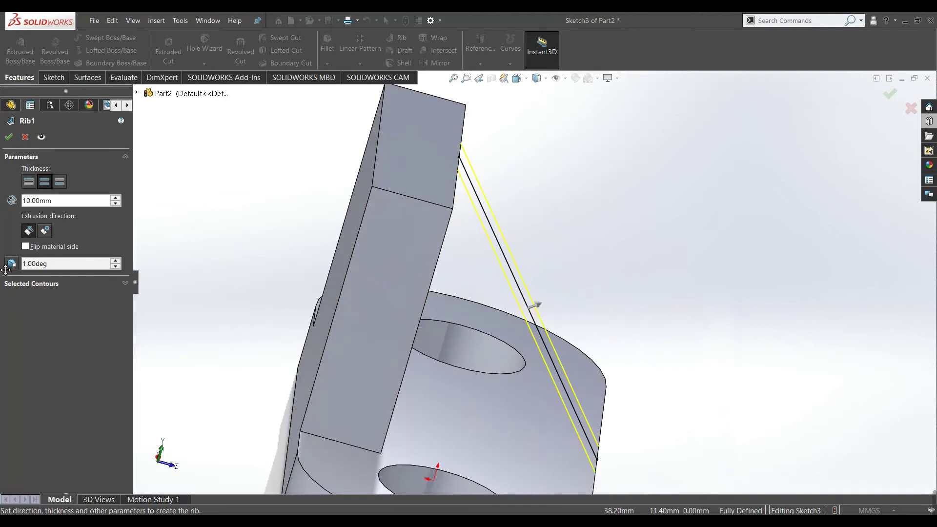
left_click(23, 247)
middle_click_drag(270, 259, 258, 283)
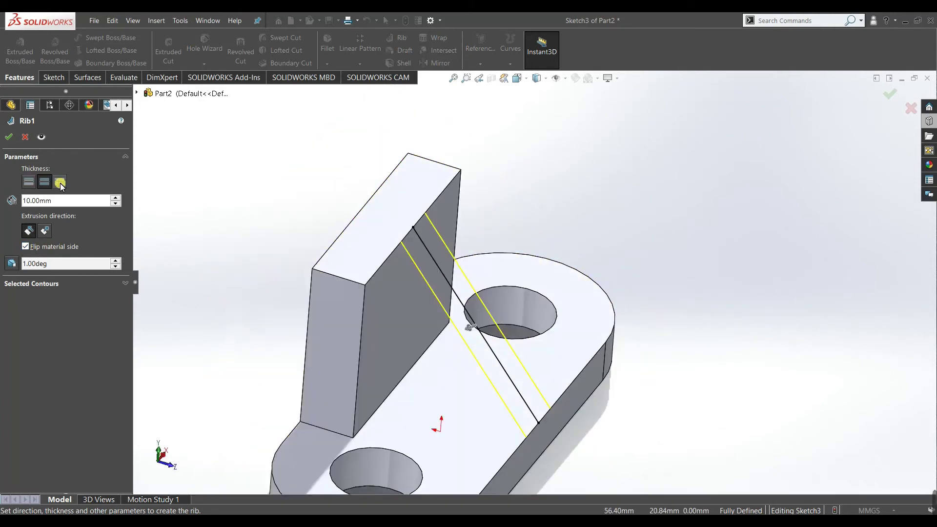
scroll(249, 241, "down", 3)
middle_click_drag(250, 238, 207, 269)
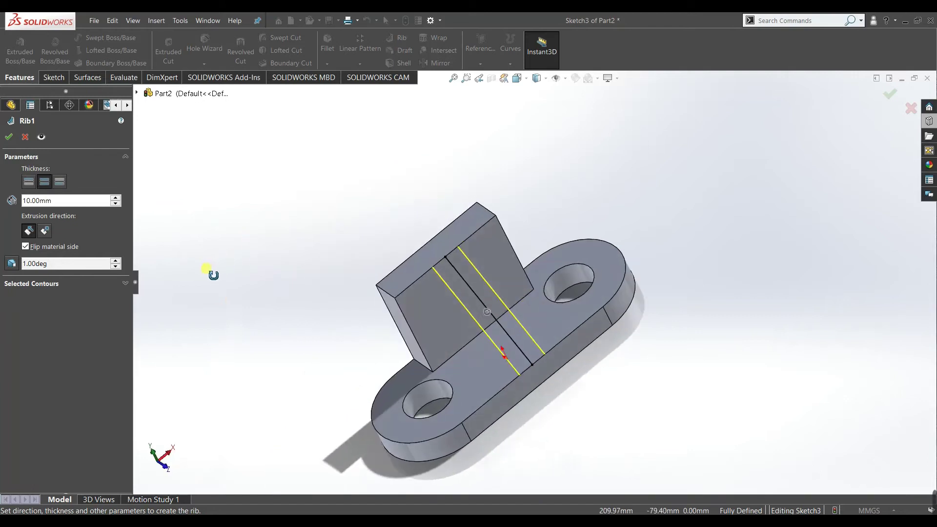
- Give the rib 10 mm thickness on both sides and create Rib1
left_click(30, 184)
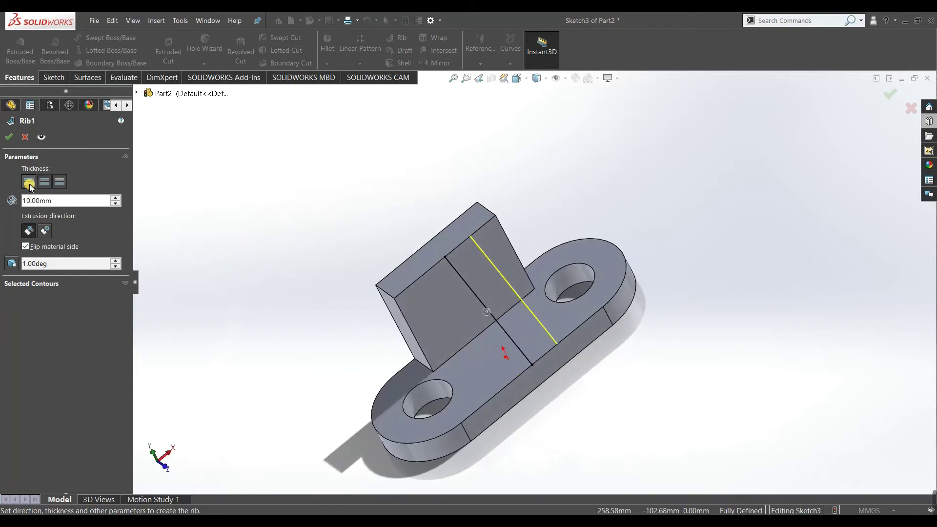
left_click(62, 183)
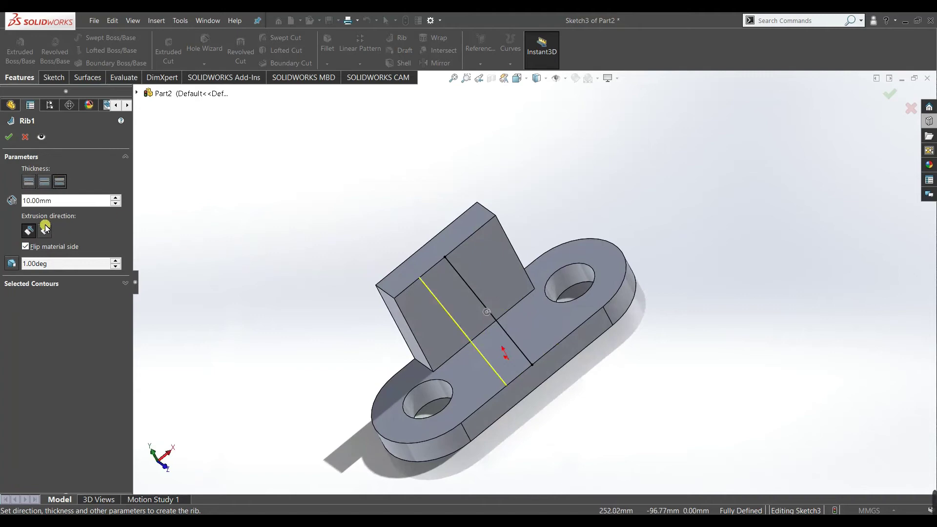
left_click(45, 182)
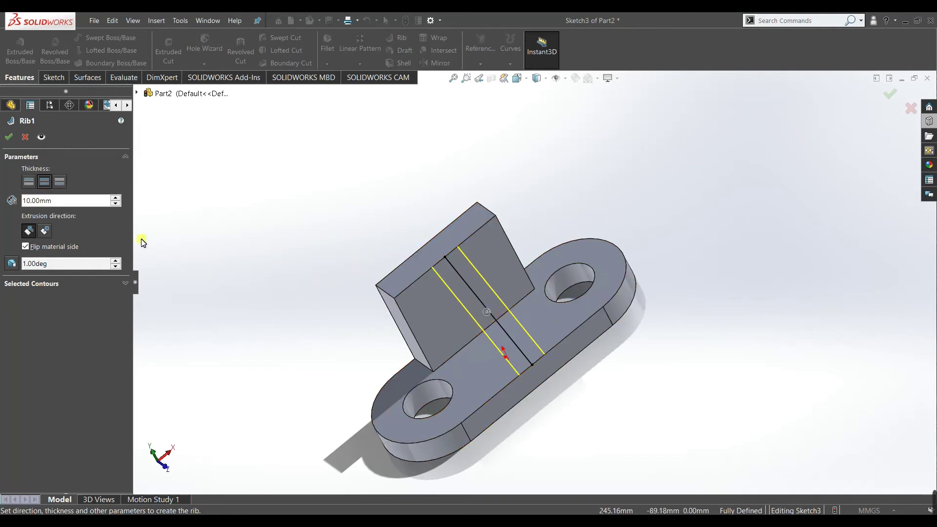
left_click(10, 266)
left_click(8, 138)
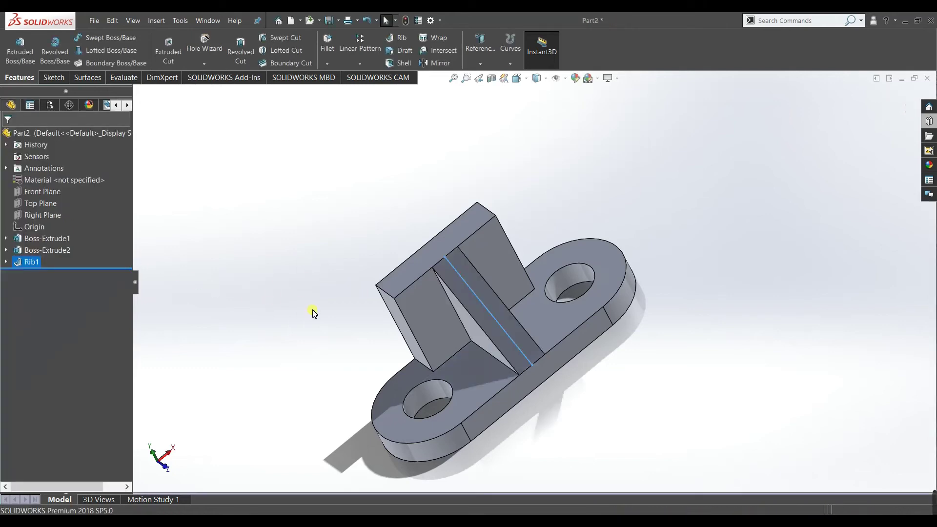
middle_click_drag(279, 335, 306, 285)
left_click(382, 350)
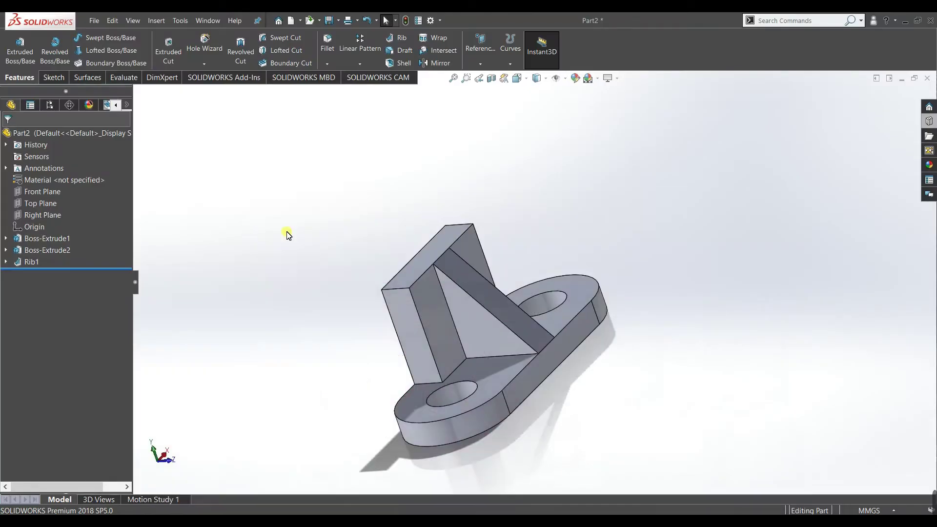
middle_click_drag(354, 237, 346, 337)
- Open a new sketch on the upright block's top face, viewed Normal To
left_click(438, 263)
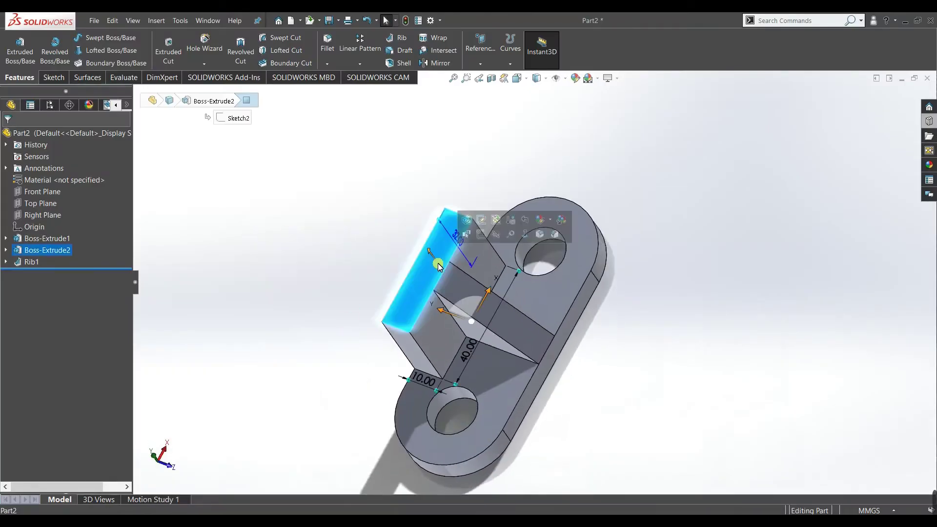
left_click(479, 238)
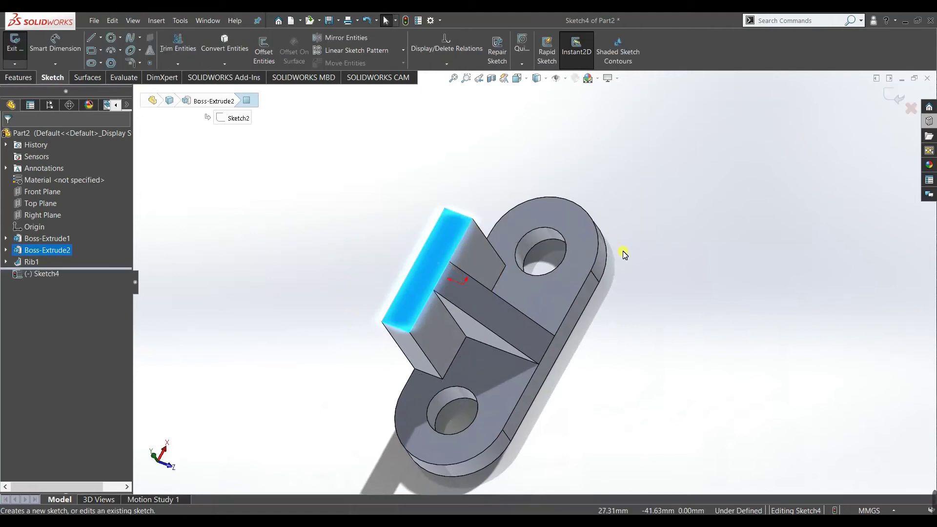
key("space")
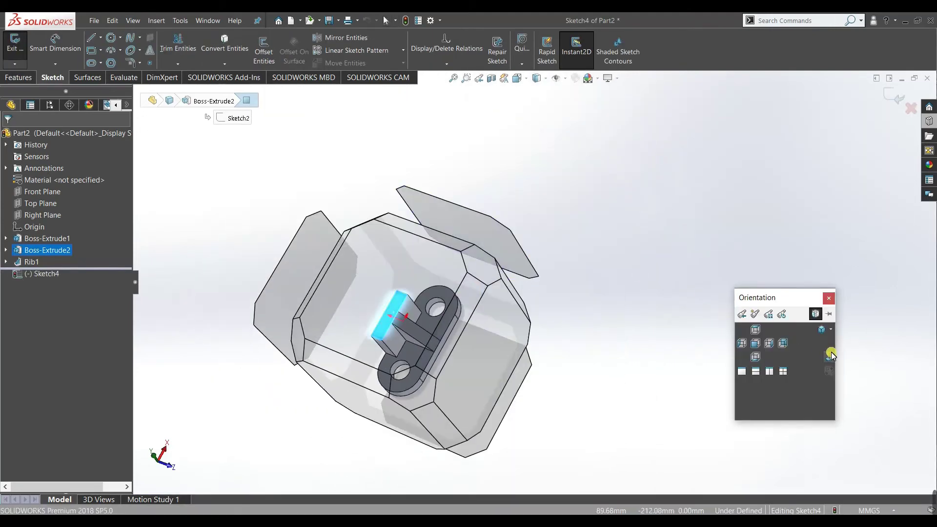
left_click(831, 357)
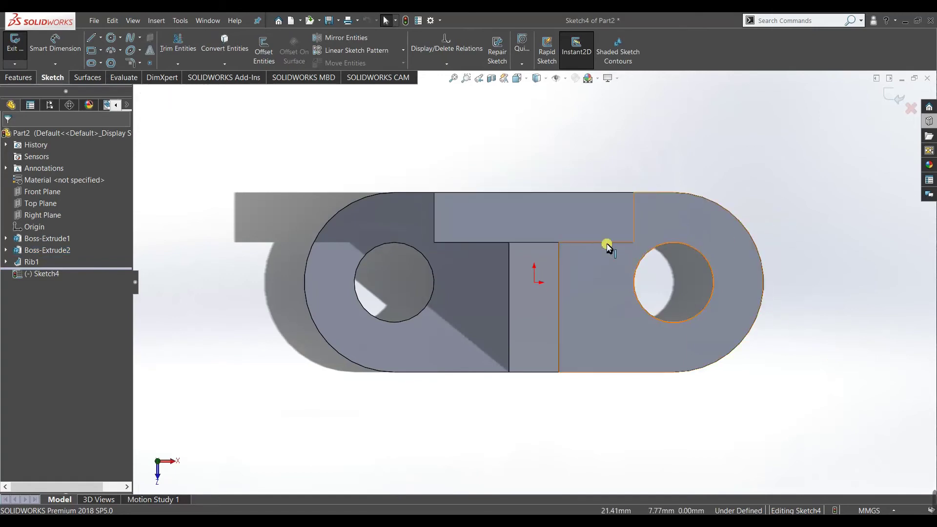
scroll(582, 241, "up", 5)
scroll(591, 227, "down", 2)
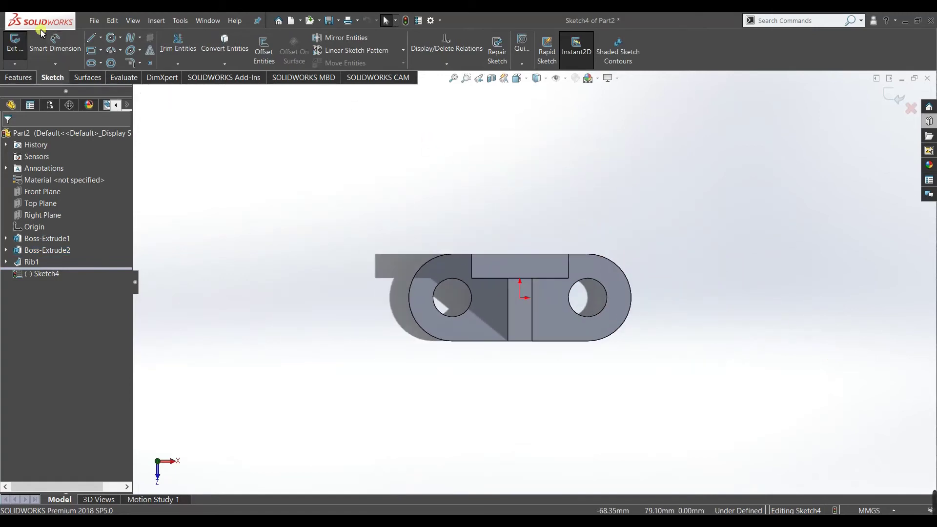
- Draw two slightly slanted lines rising from the left and right ends of the top edge
left_click(89, 39)
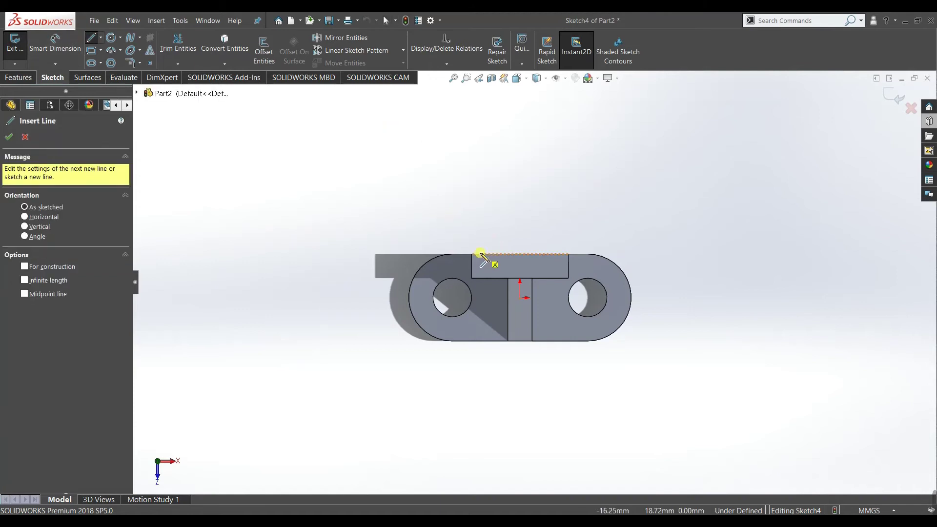
left_click(472, 254)
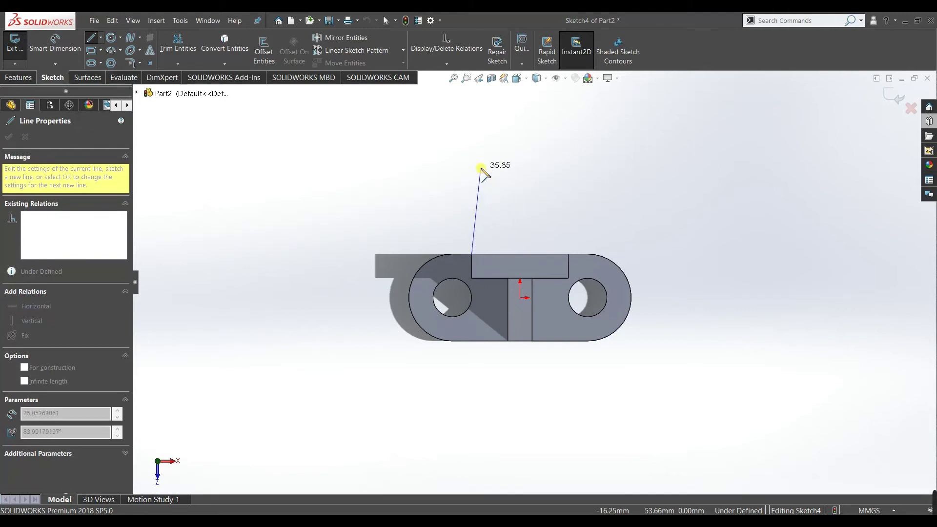
left_click(480, 167)
right_click(628, 194)
left_click(651, 211)
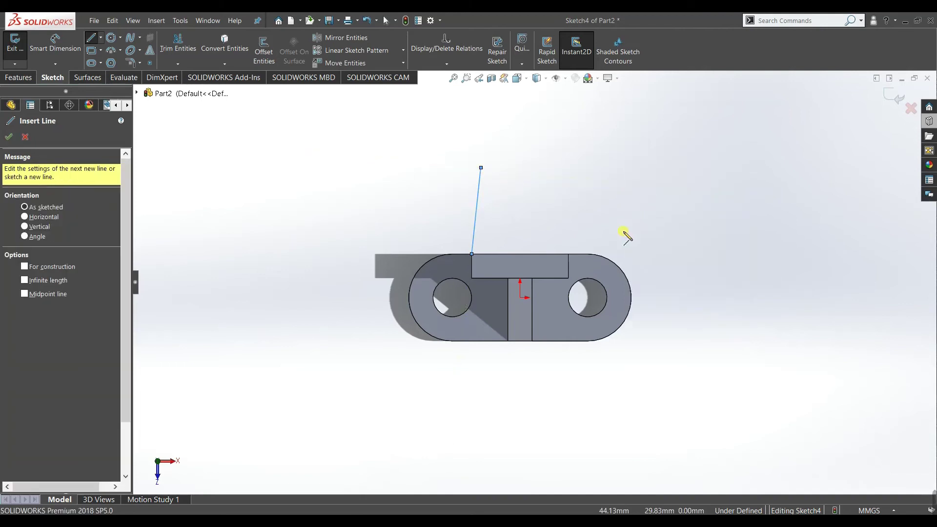
left_click(567, 255)
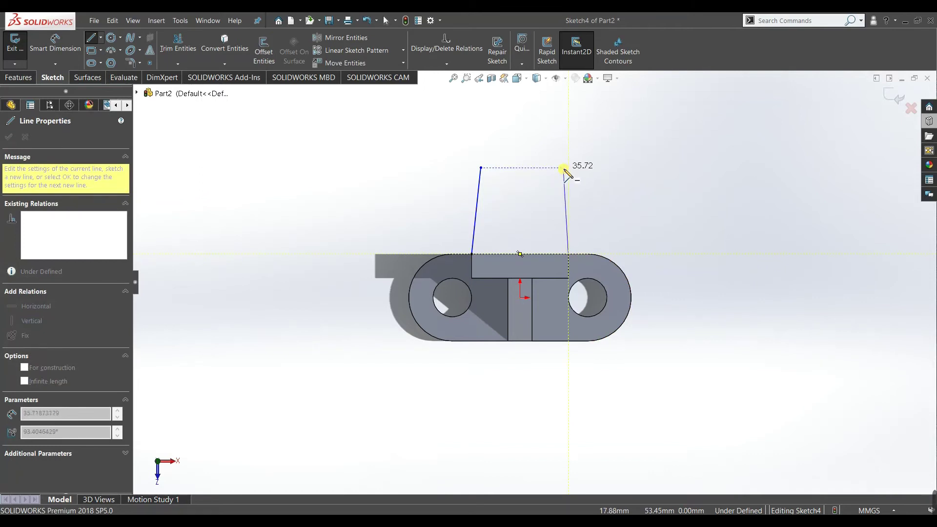
left_click(563, 168)
right_click(649, 187)
left_click(656, 178)
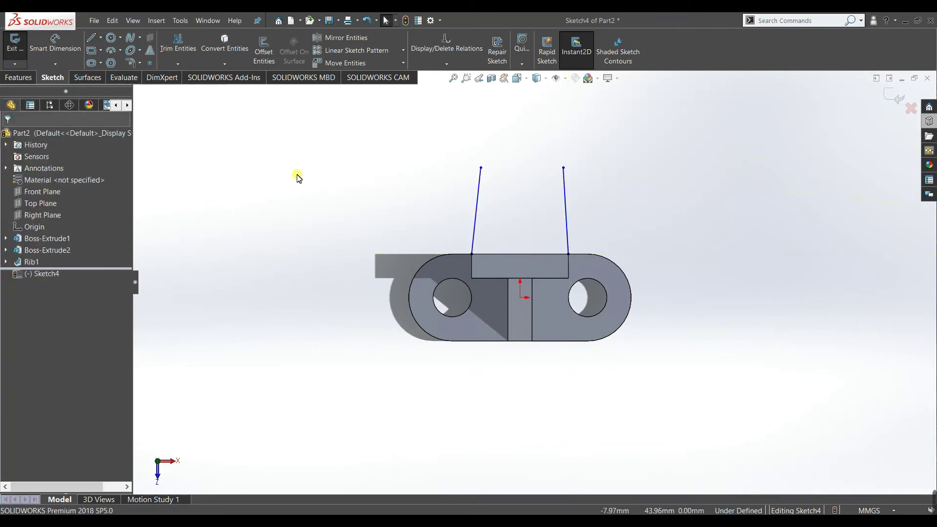
- Draw a vertical centerline upward from the top edge's midpoint
left_click(100, 39)
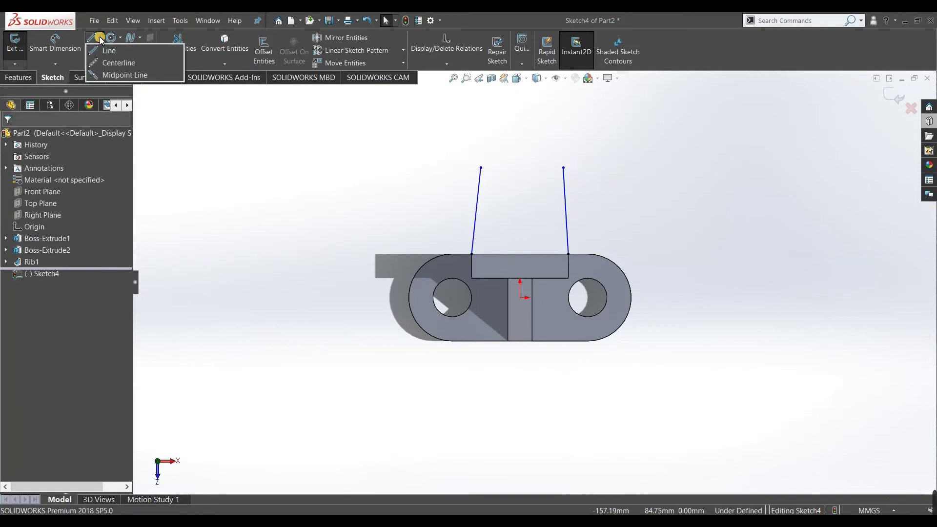
left_click(118, 62)
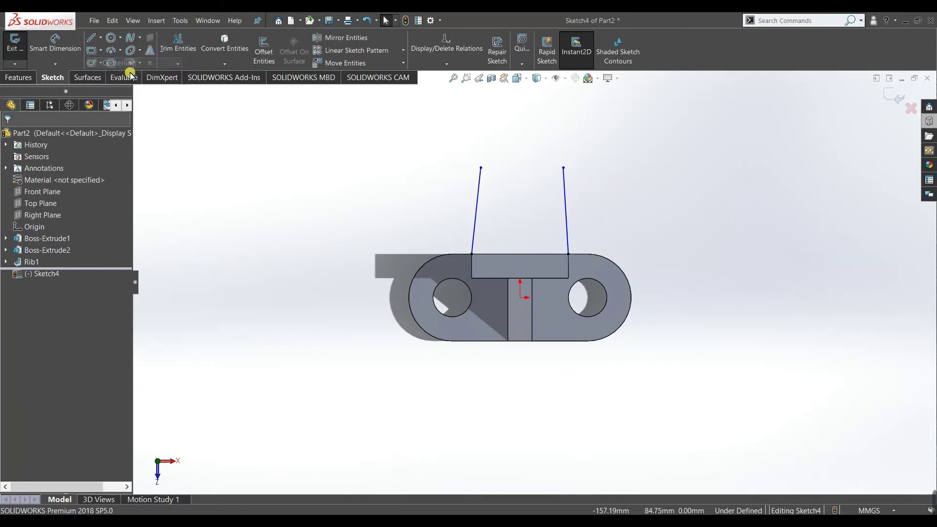
left_click(521, 254)
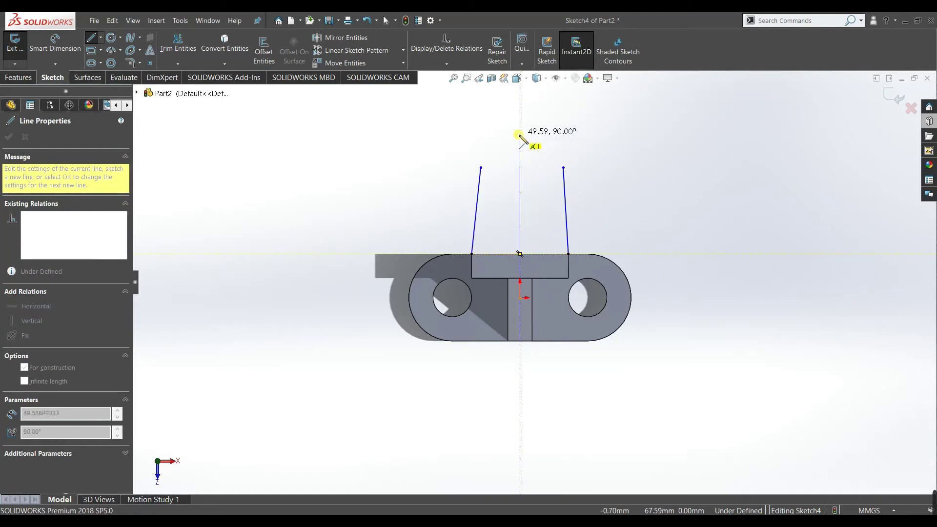
left_click(520, 165)
right_click(825, 172)
left_click(844, 188)
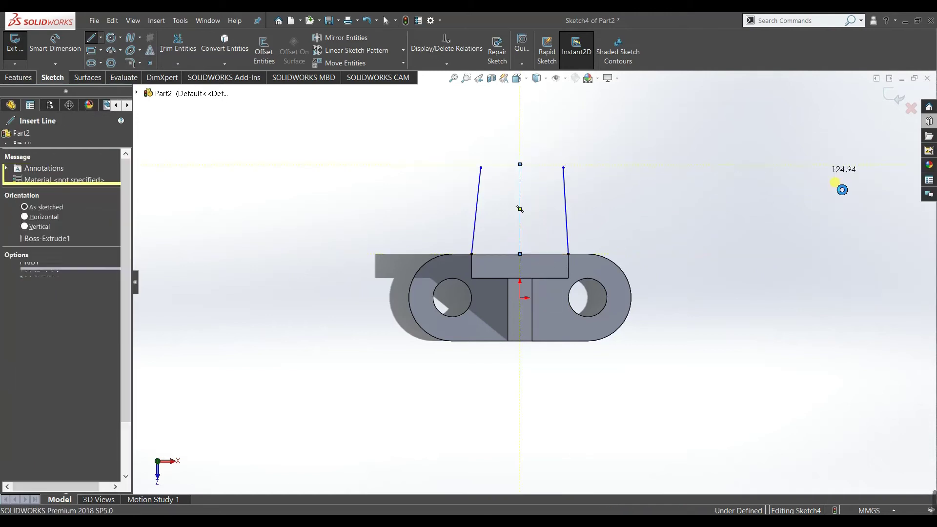
key("Escape")
- Dimension the centerline to 32 mm, checking the reference drawing before and after
left_click(55, 47)
left_click(538, 200)
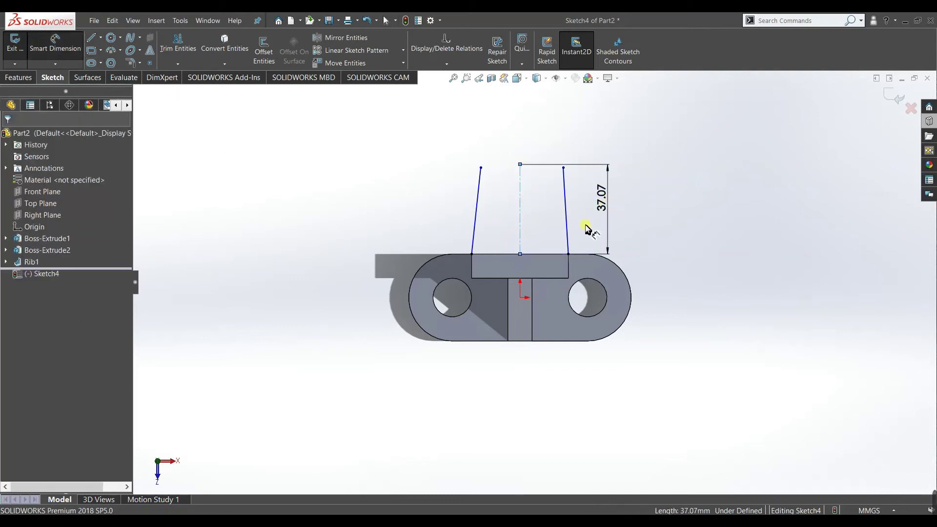
left_click(576, 245)
key("alt+Tab")
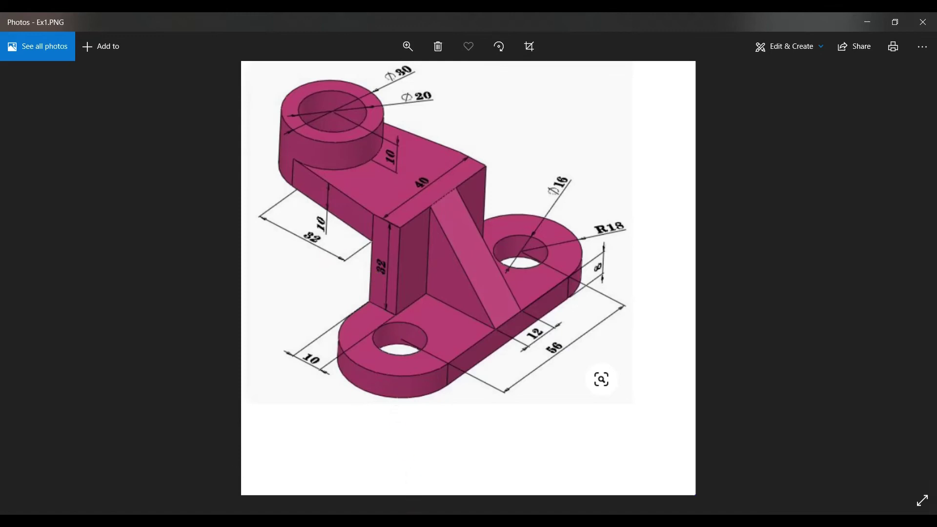
key("alt+Tab")
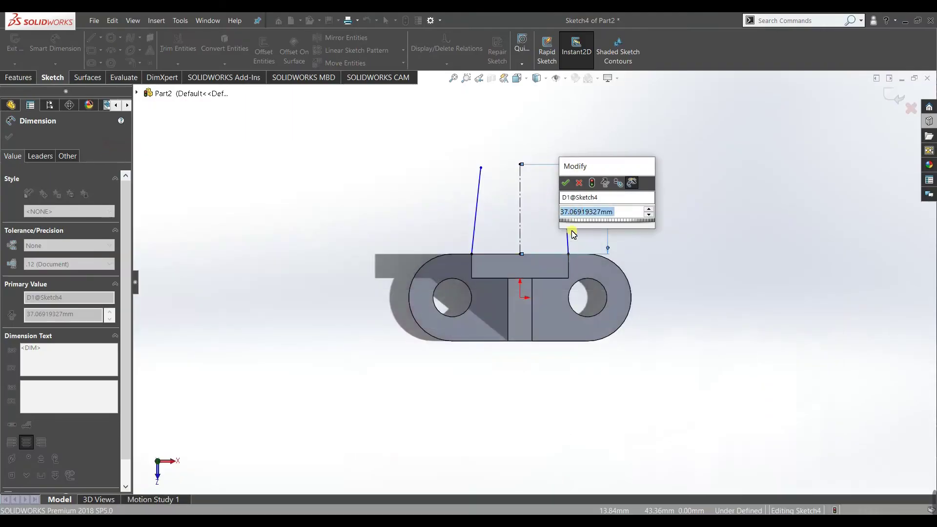
type("32")
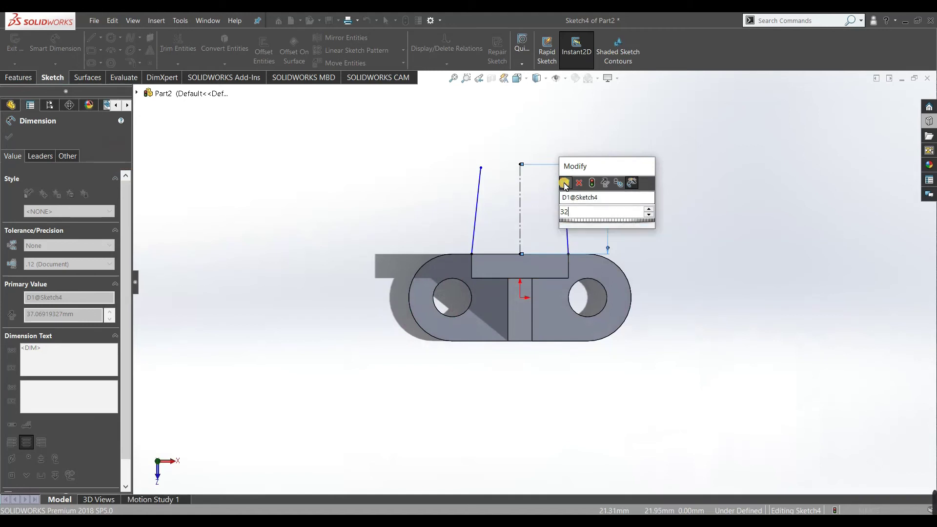
left_click(564, 183)
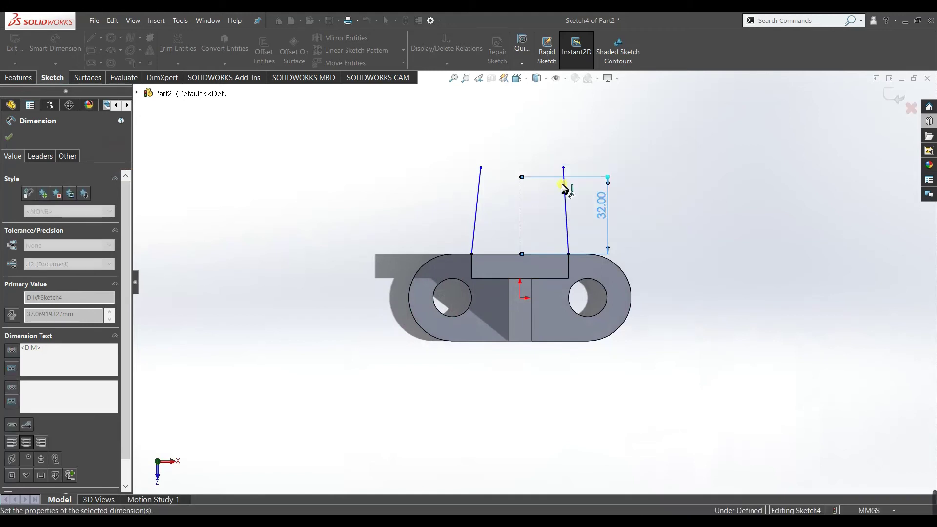
left_click(11, 137)
key("alt+Tab")
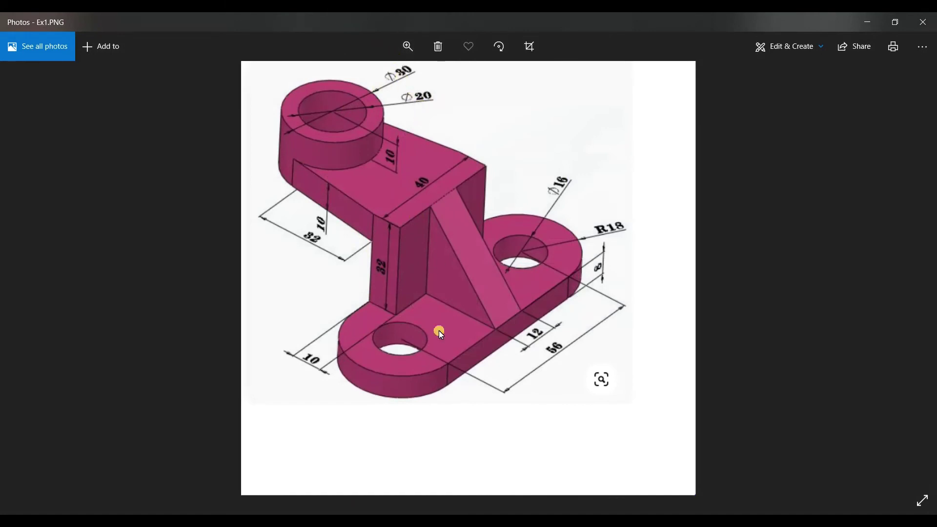
key("alt+Tab")
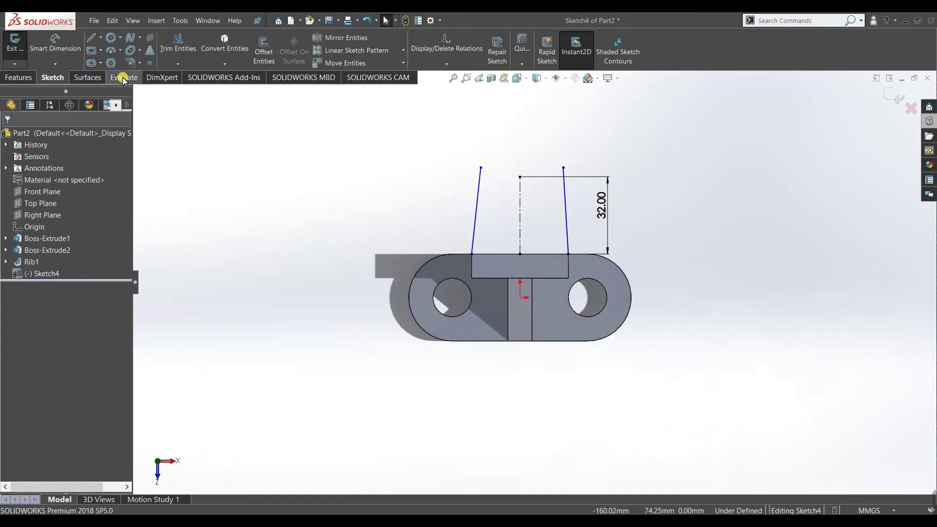
- Draw two concentric circles centred on the centerline's top point
left_click(109, 42)
left_click(519, 177)
left_click(542, 198)
left_click(521, 178)
left_click(534, 190)
left_click(10, 136)
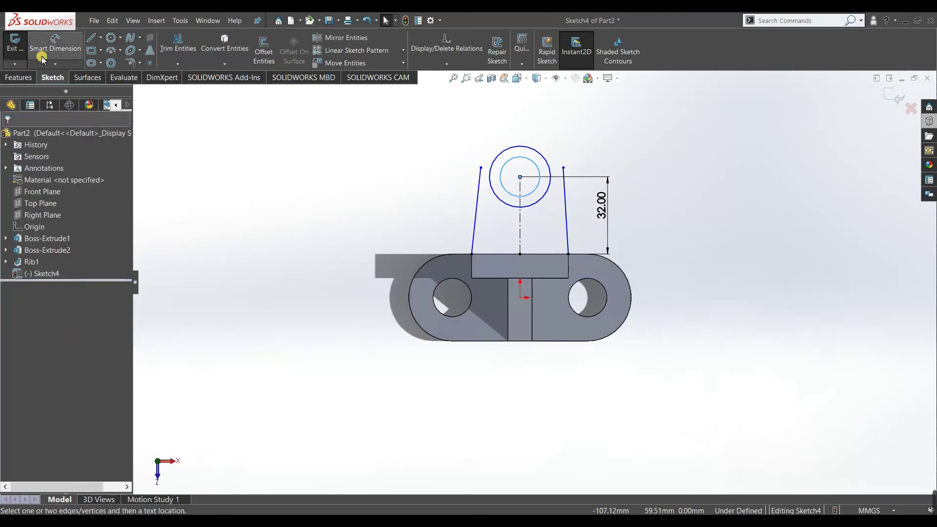
- Dimension the outer circle to Ø30 mm and the inner circle to Ø20 mm
left_click(527, 153)
left_click(521, 126)
type("30")
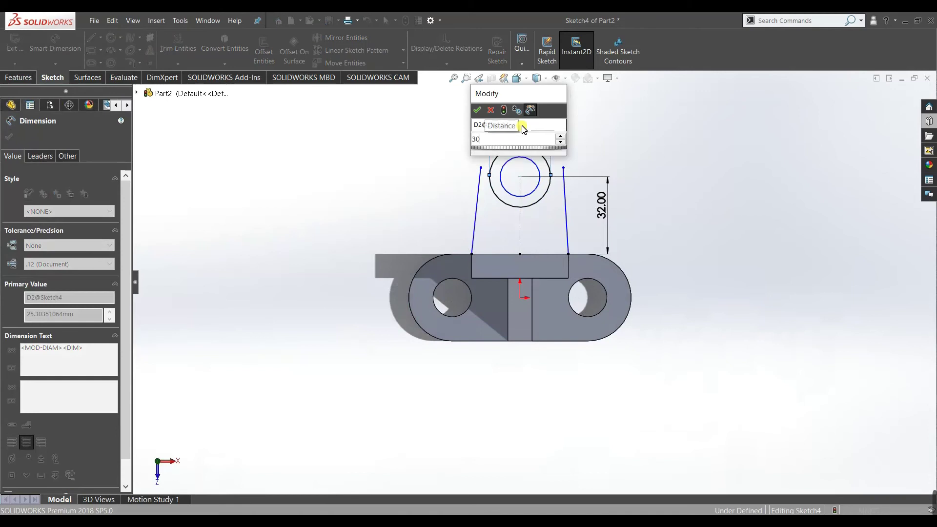
key("Return")
key("Escape")
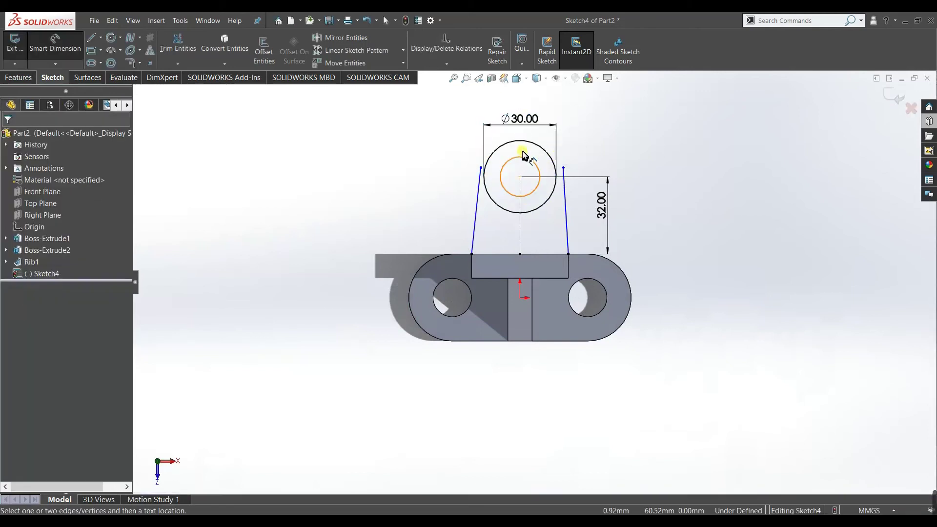
left_click(528, 162)
left_click(525, 132)
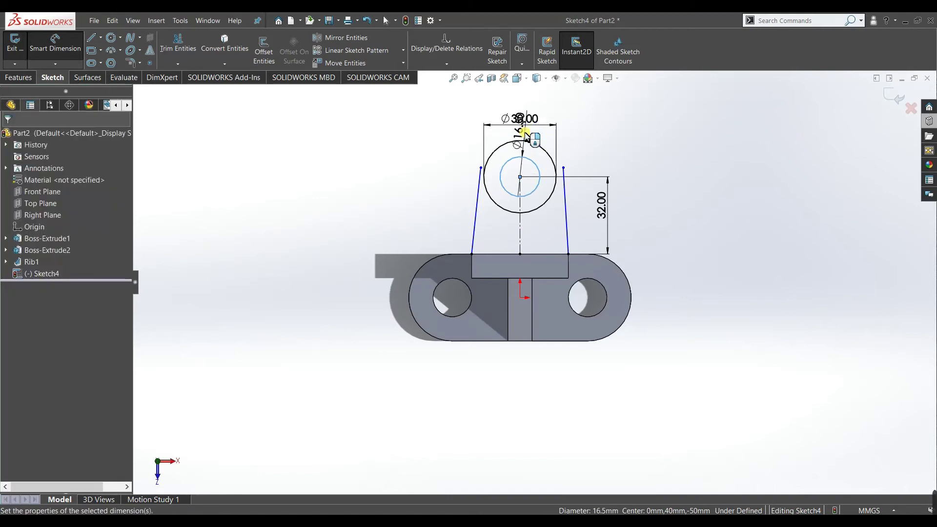
type("20")
left_click(481, 118)
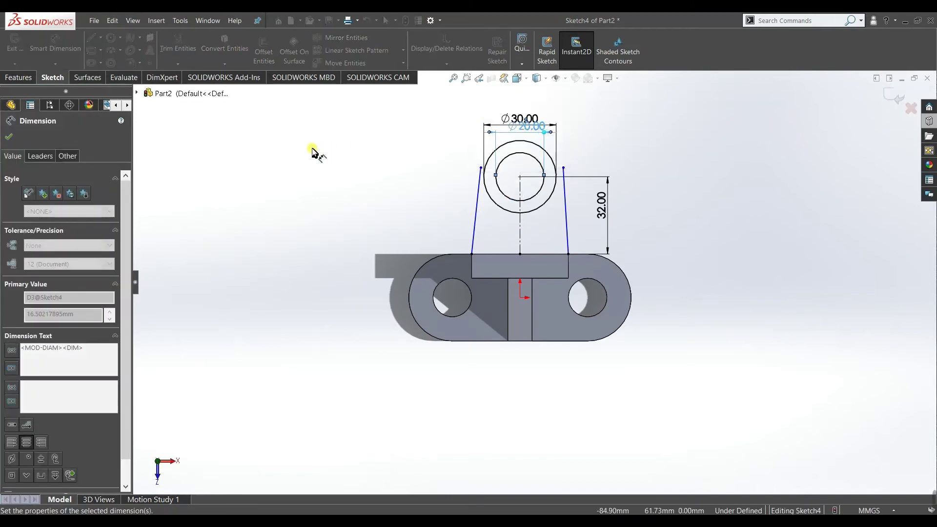
right_click(334, 192)
left_click(335, 183)
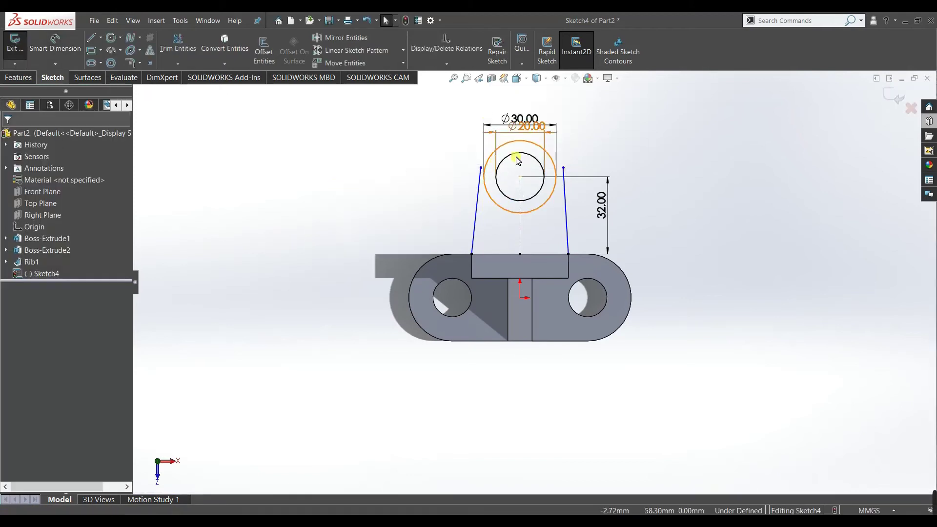
scroll(512, 157, "down", 3)
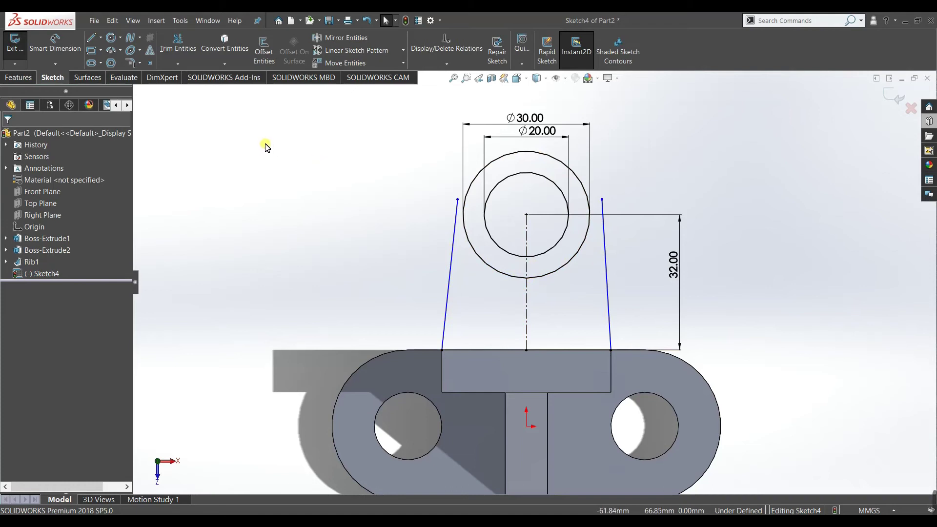
- Make the left and right slanted lines tangent to the Ø30 outer circle
left_click(466, 241)
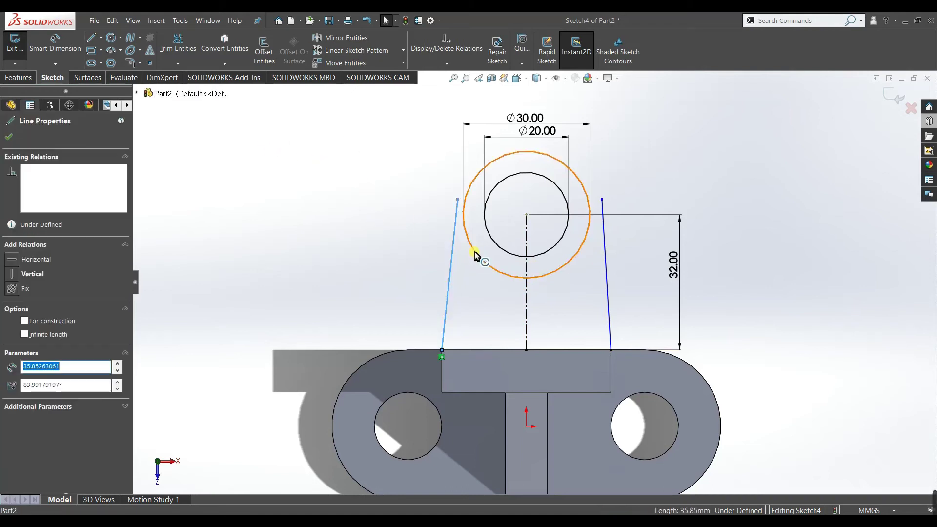
left_click(476, 255, "ctrl")
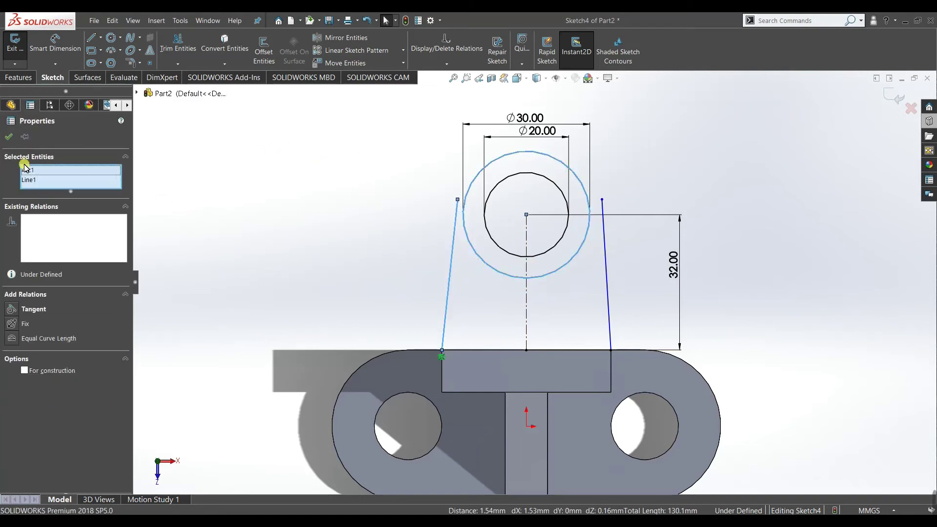
left_click(11, 309)
left_click(287, 236)
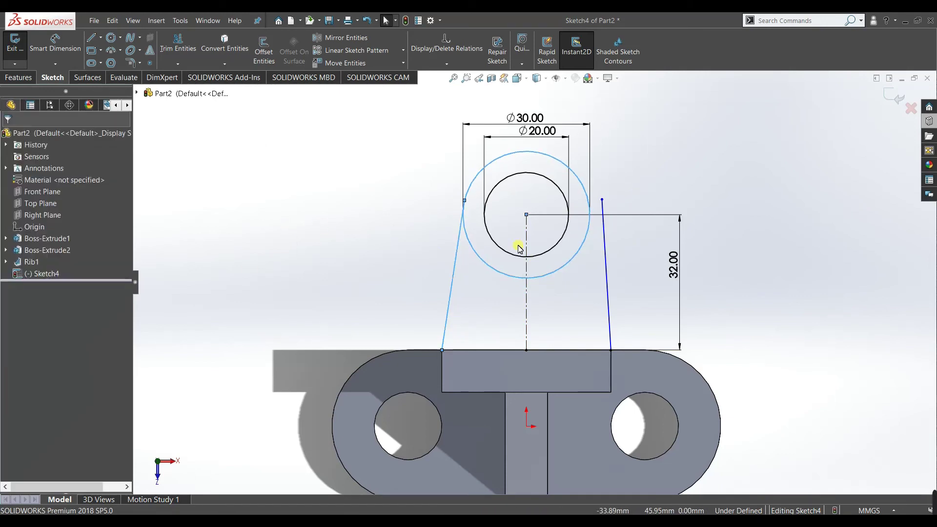
scroll(594, 240, "down", 3)
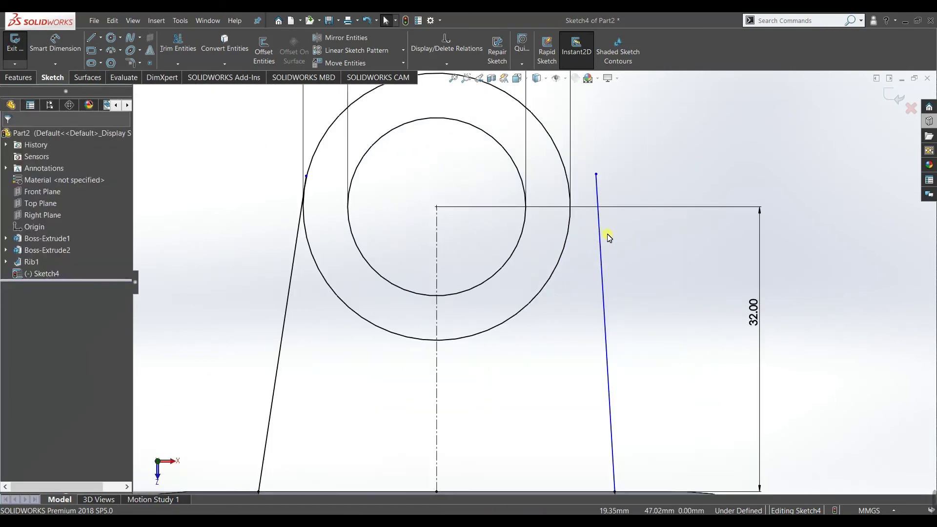
left_click(601, 237)
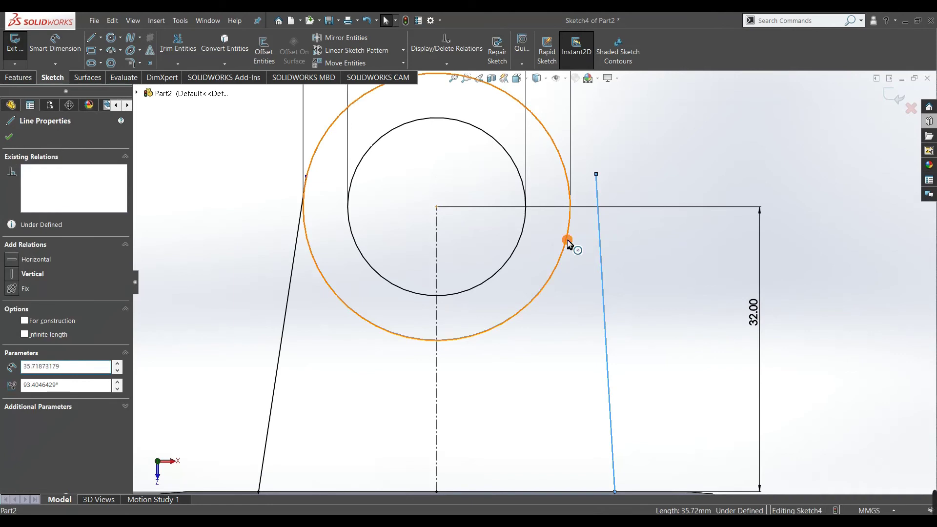
left_click(567, 241, "ctrl")
left_click(31, 310)
left_click(616, 268)
scroll(576, 190, "down", 5)
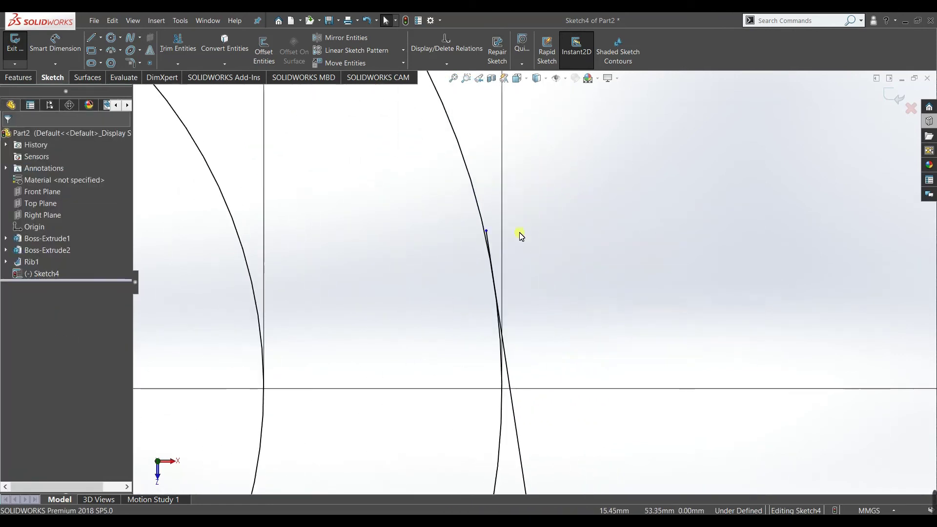
- Make both slanted lines' top endpoints coincident with the Ø30 circle, then orbit to a 3D view
left_click(487, 233)
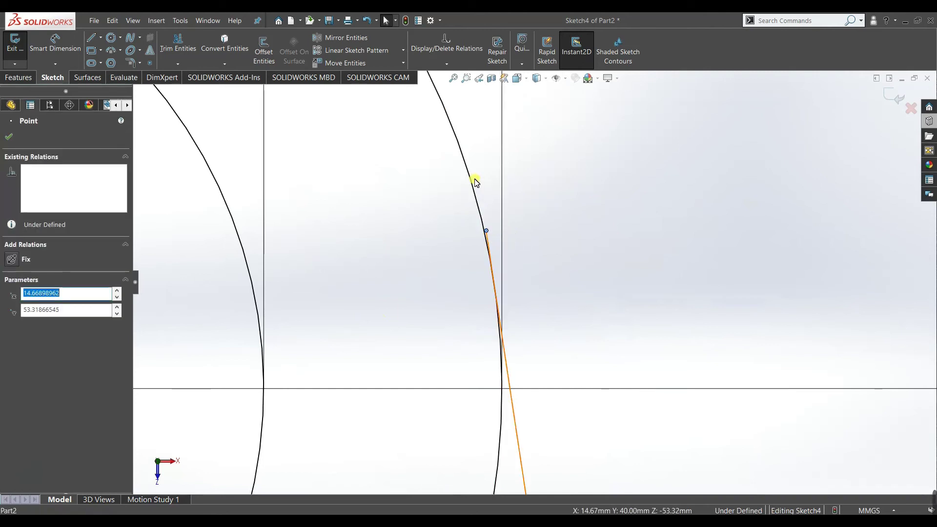
left_click(469, 178, "ctrl")
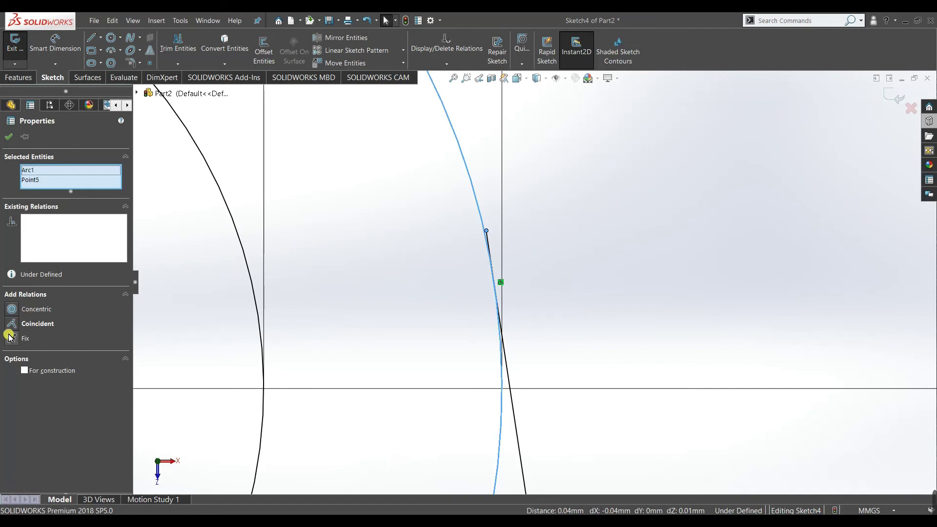
left_click(36, 323)
scroll(324, 282, "up", 3)
scroll(312, 278, "up", 2)
left_click(303, 274)
scroll(387, 272, "down", 8)
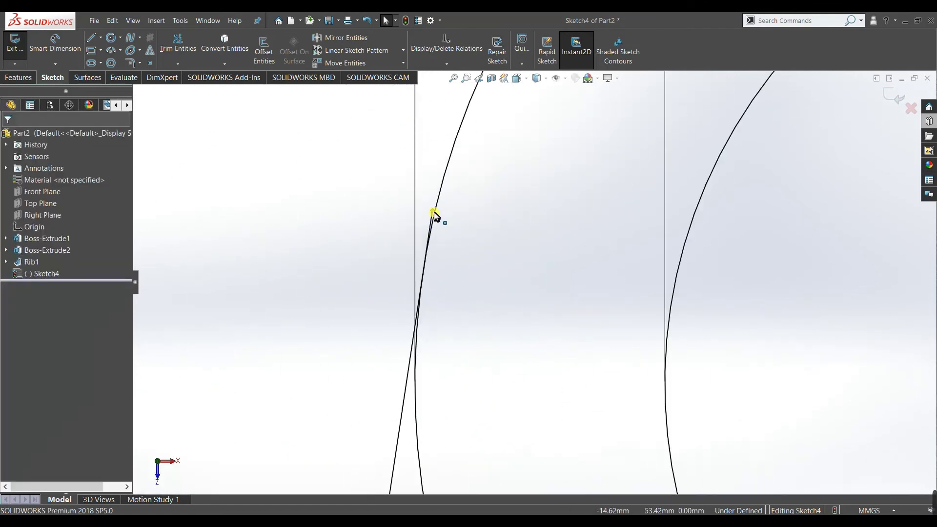
left_click(437, 205)
left_click(430, 271, "ctrl")
left_click(10, 326)
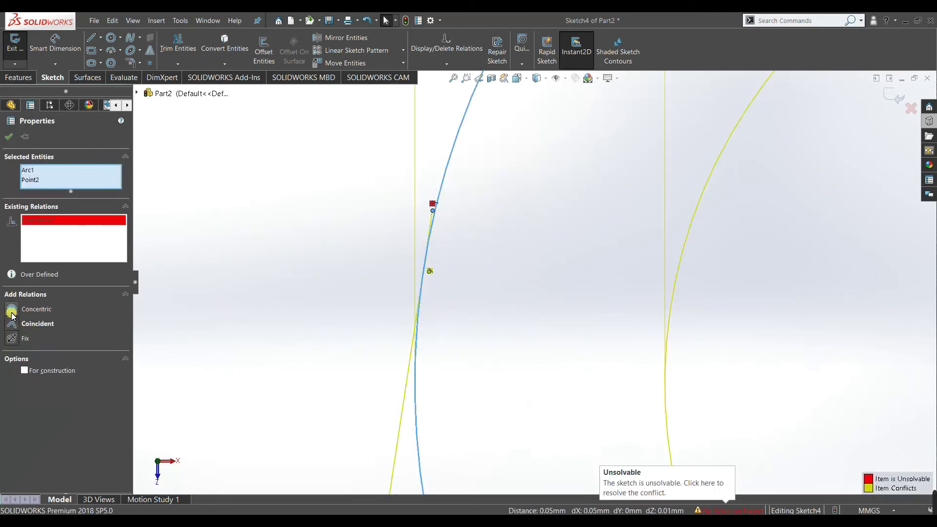
key("ctrl+z")
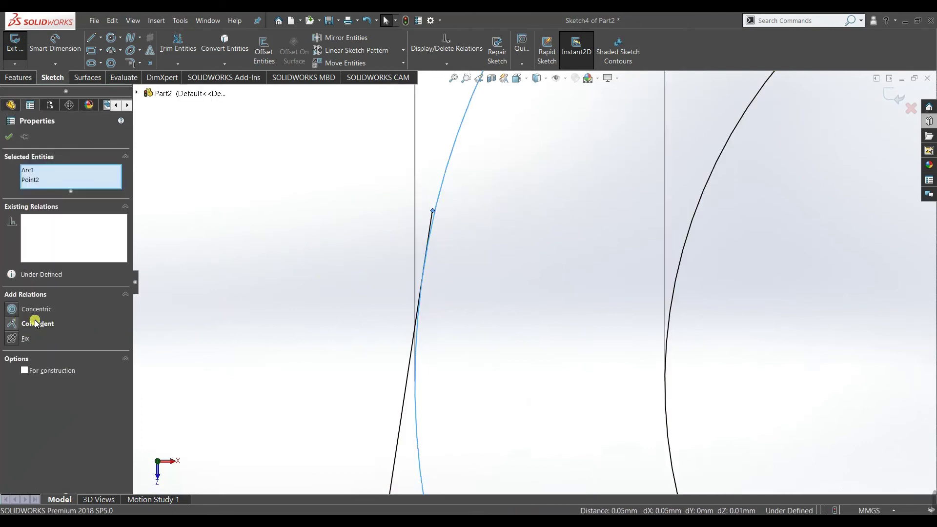
left_click(12, 324)
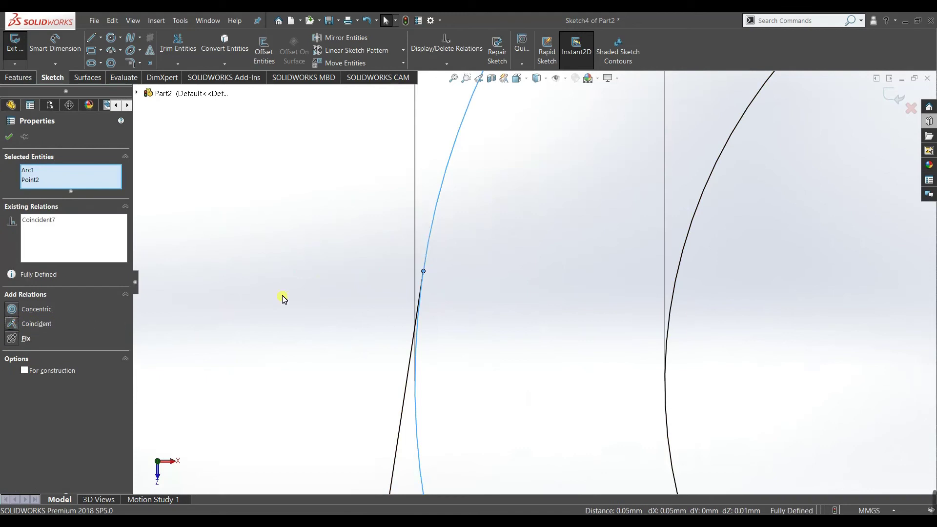
left_click(10, 137)
scroll(493, 320, "up", 5)
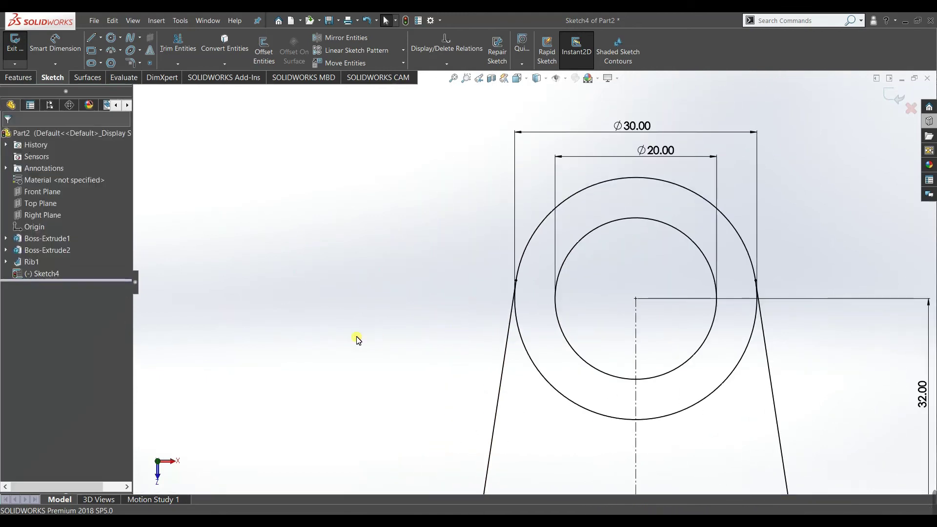
scroll(485, 352, "up", 6)
mouse_move(501, 387)
middle_mouse_down()
mouse_move(568, 347)
mouse_move(523, 469)
mouse_move(508, 454)
mouse_move(508, 433)
mouse_move(619, 366)
mouse_move(591, 493)
middle_mouse_up()
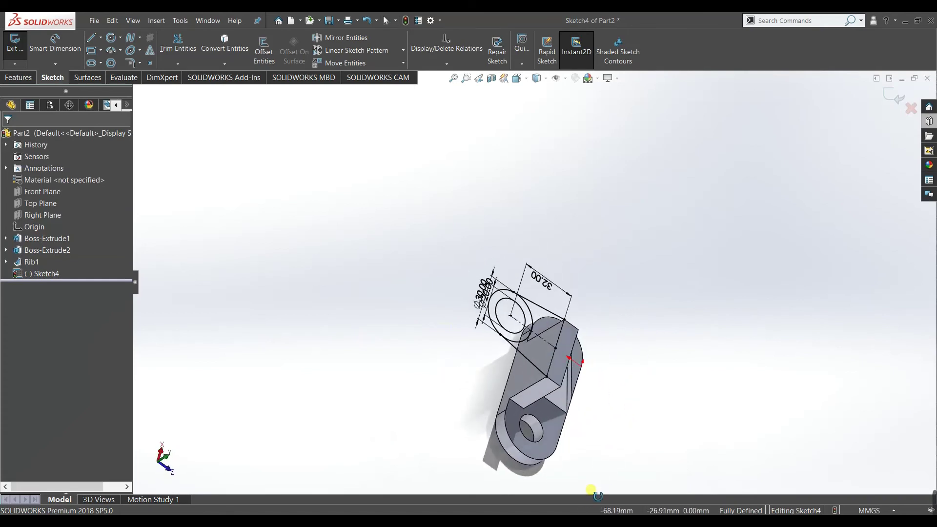
- Start a boss extrusion of Sketch4 using the arm region and the circle-ring region
left_click(24, 78)
left_click(27, 61)
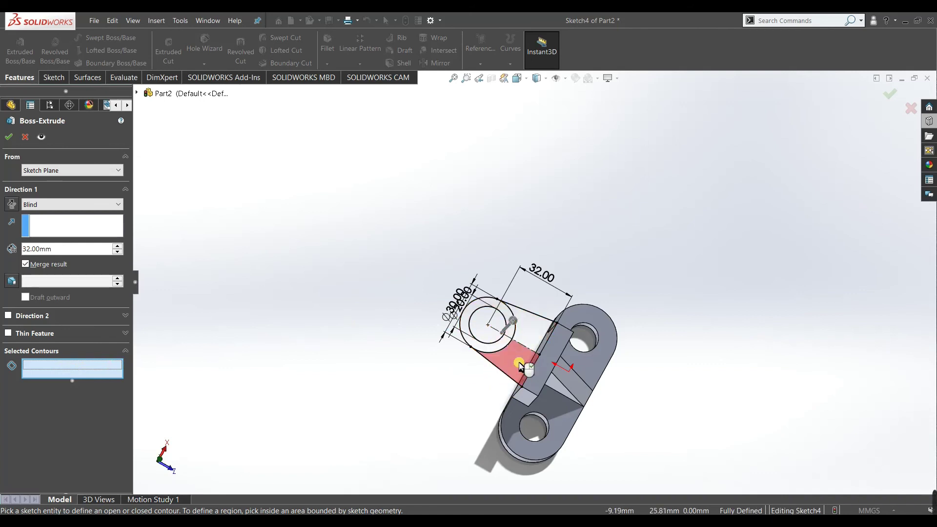
left_click(519, 365)
left_click(528, 323)
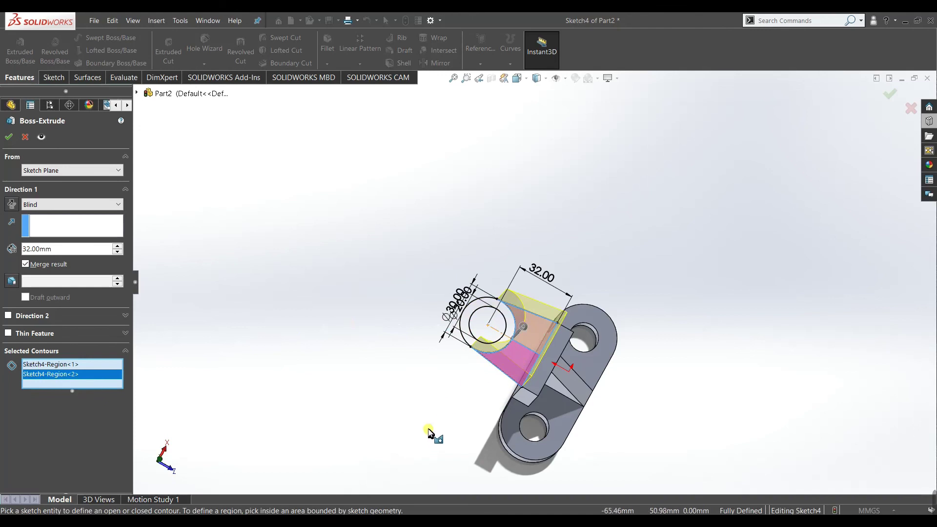
middle_click_drag(429, 433, 464, 292)
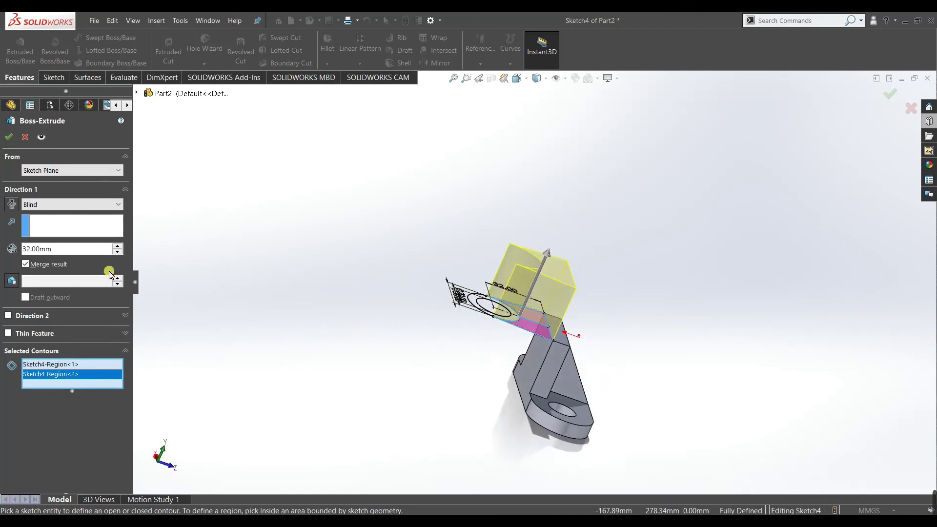
- Flip the extrusion direction, set the depth to 10 mm and accept the arm extrusion
left_click(18, 209)
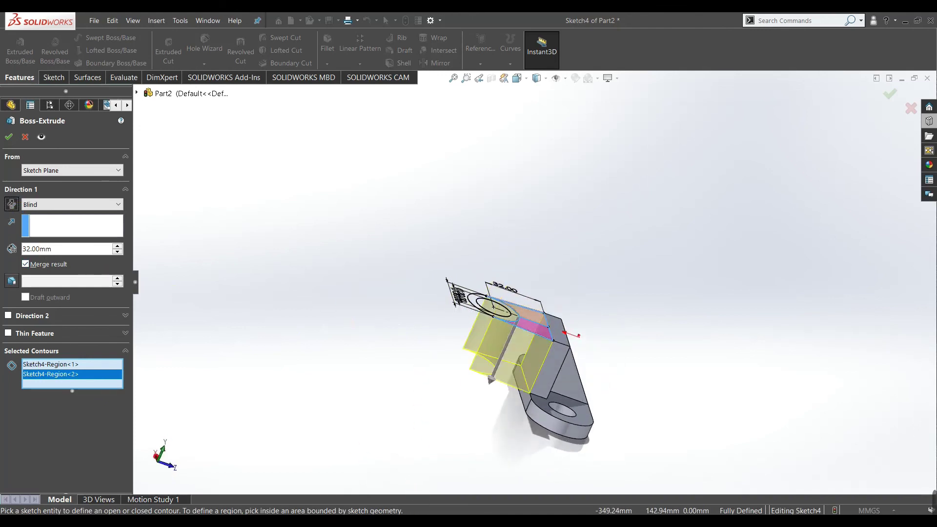
key("alt+Tab")
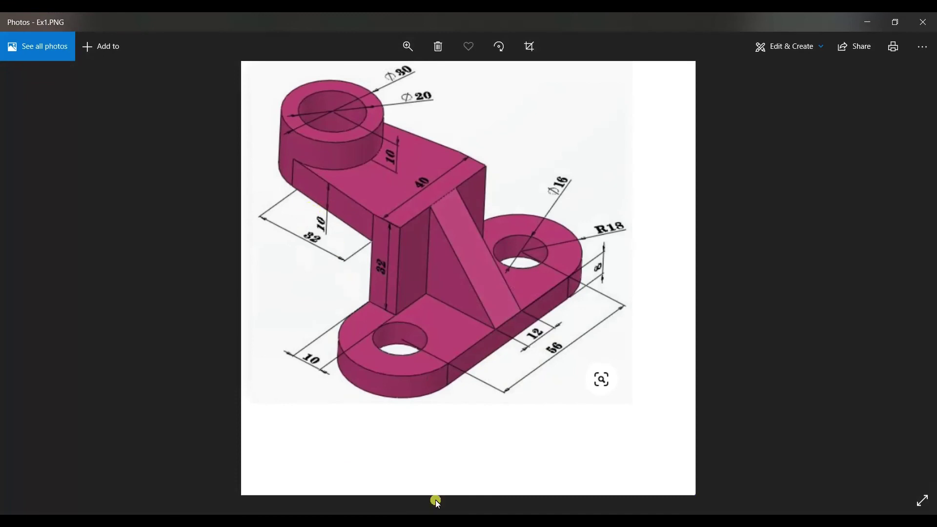
key("alt+Tab")
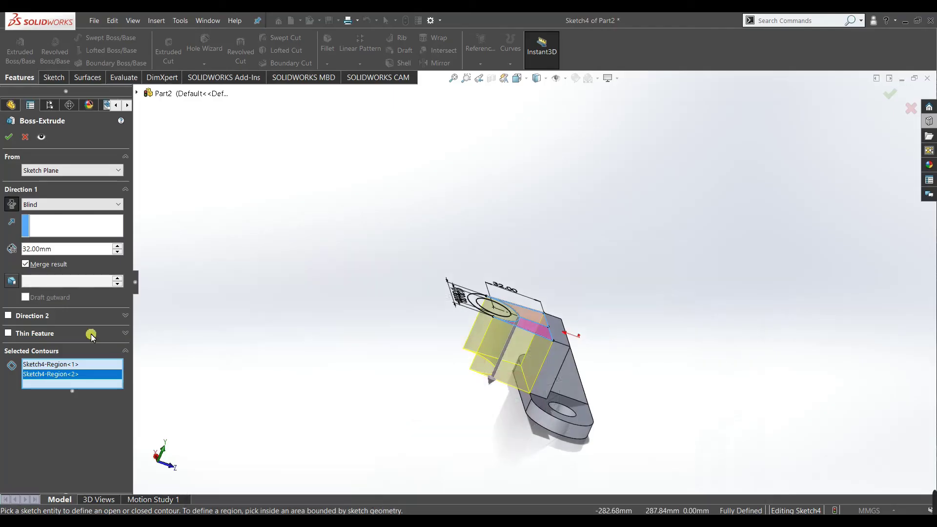
double_click(69, 249)
type("10")
key("Return")
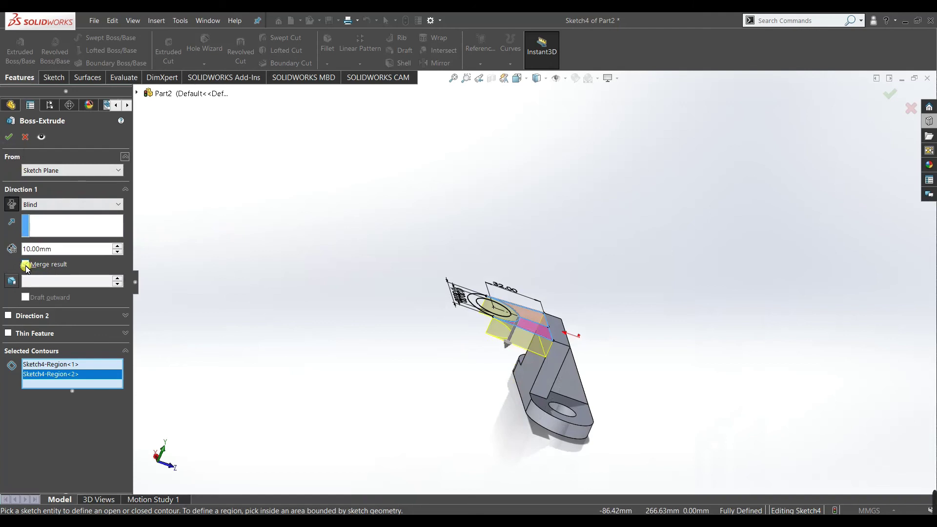
middle_click_drag(350, 382, 309, 411)
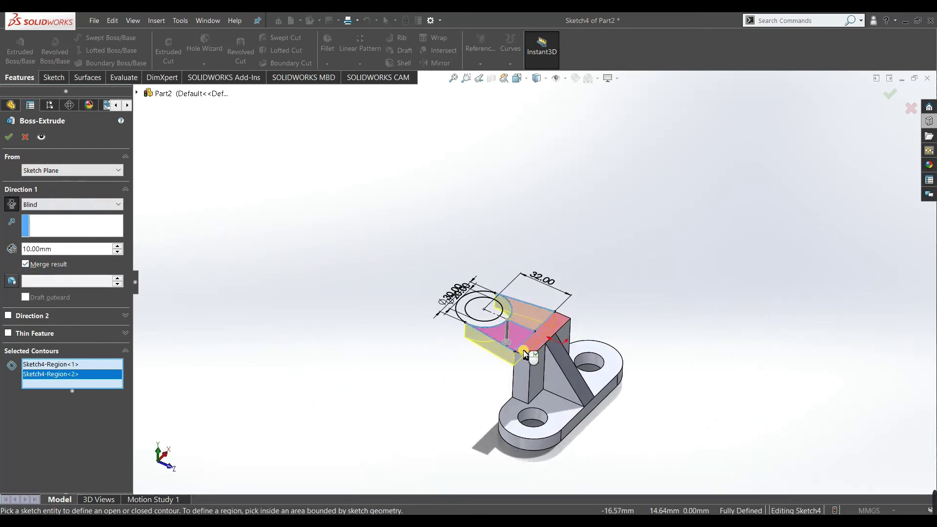
left_click(12, 140)
middle_click_drag(271, 297, 306, 372)
left_click(290, 356)
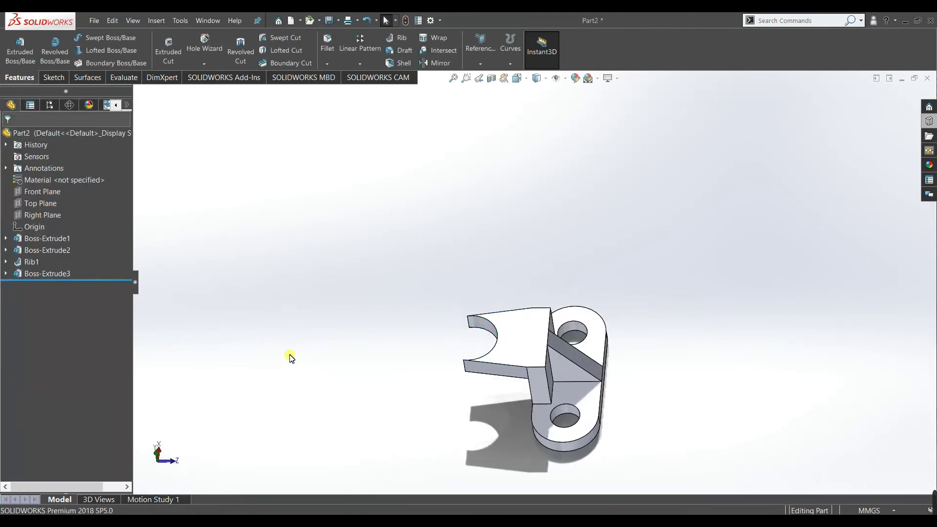
- Show Sketch4 on the model under the arm extrusion
left_click(6, 274)
right_click(62, 282)
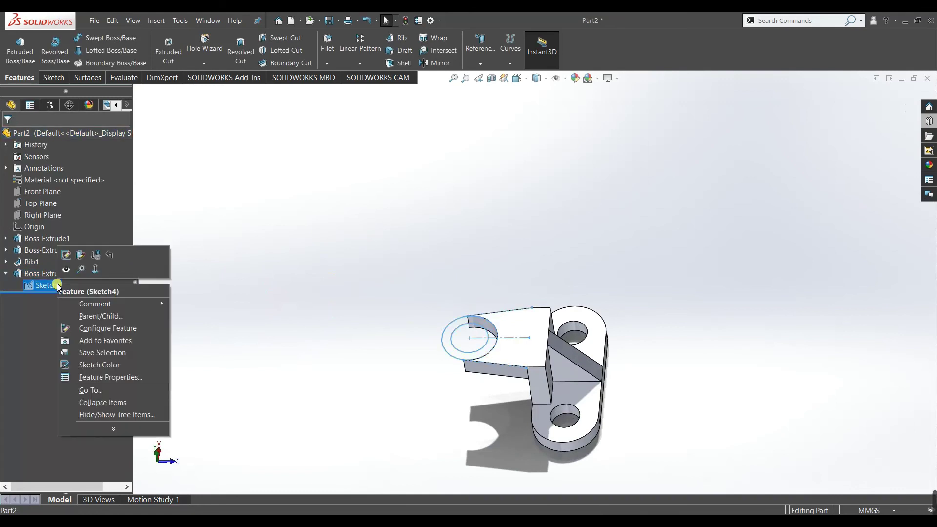
left_click(65, 269)
mouse_move(293, 288)
middle_mouse_down()
mouse_move(320, 289)
mouse_move(324, 244)
middle_mouse_up()
key("alt+Tab")
key("alt+Tab")
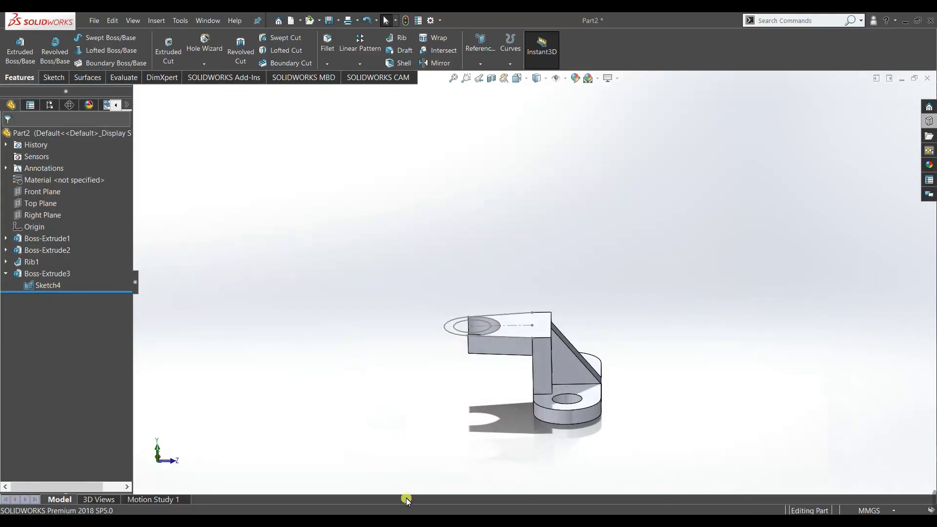
middle_click_drag(400, 392, 414, 437)
scroll(534, 312, "down", 4)
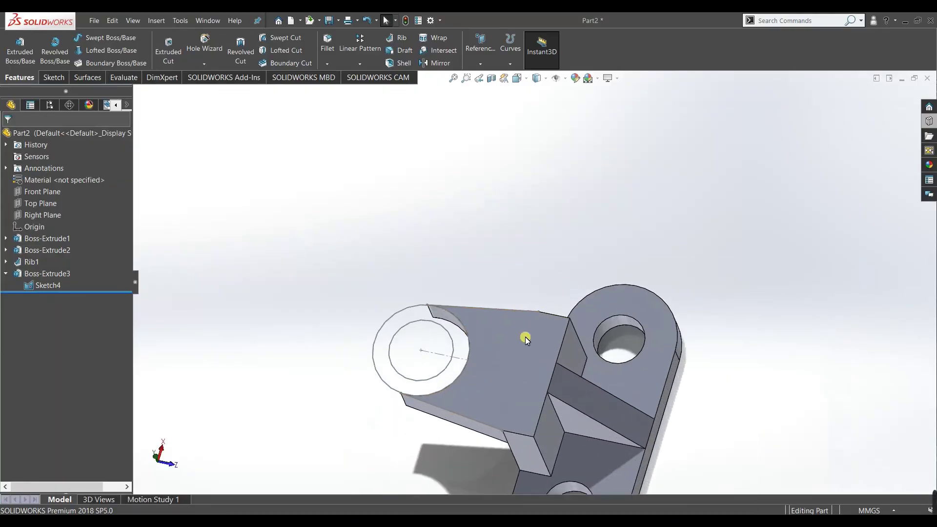
- Sketch on the arm's top face and convert Sketch4's outer and inner circles into it
right_click(525, 337)
left_click(549, 296)
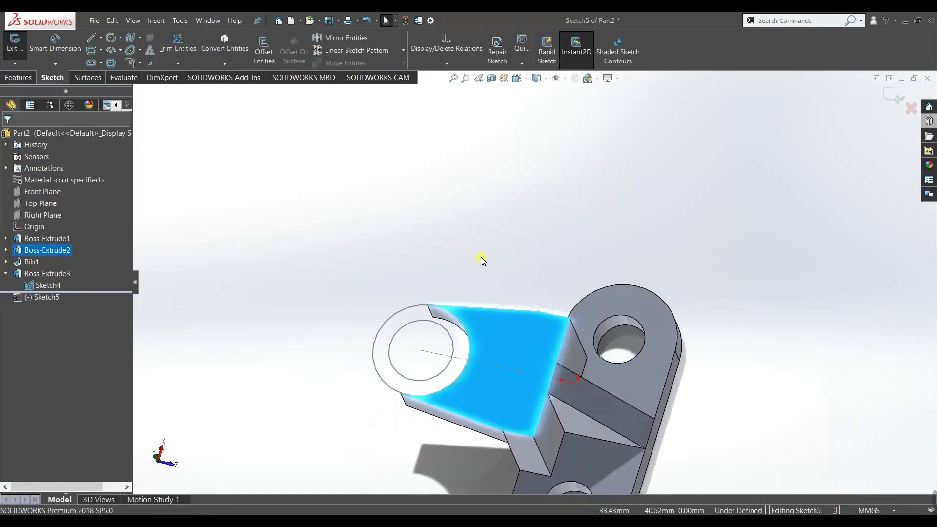
left_click(416, 310)
left_click(416, 324)
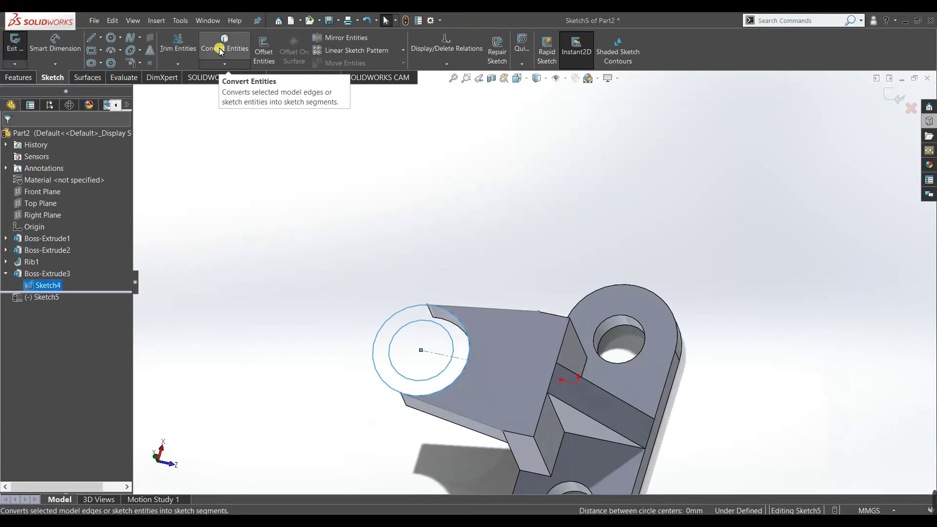
left_click(221, 51)
mouse_move(283, 264)
middle_mouse_down()
mouse_move(286, 300)
mouse_move(329, 217)
middle_mouse_up()
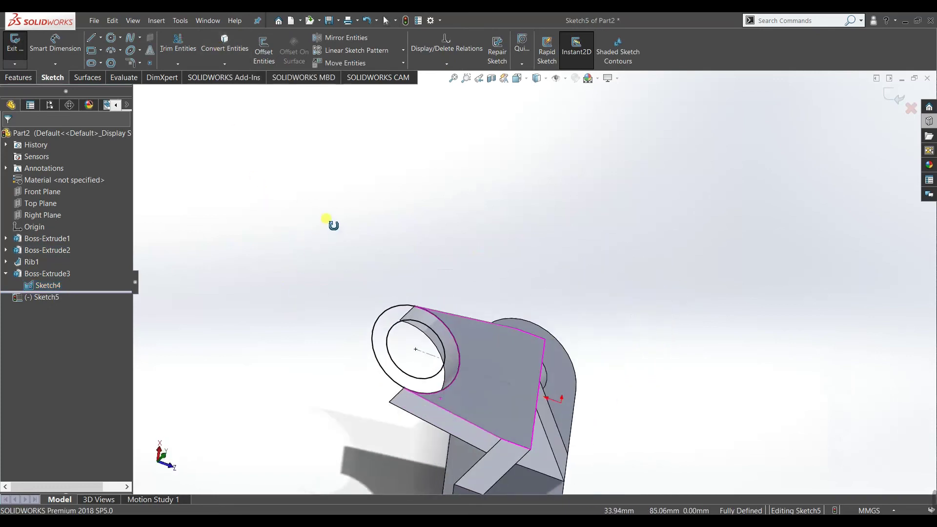
- Extrude the Sketch5 circles Mid Plane to a 20 mm depth with Merge result on
left_click(21, 78)
left_click(20, 51)
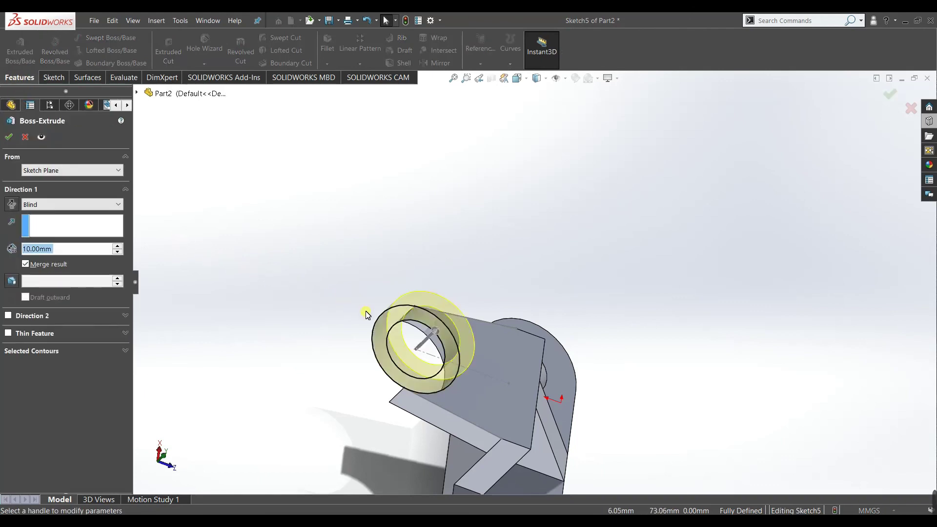
middle_click_drag(326, 347, 341, 298)
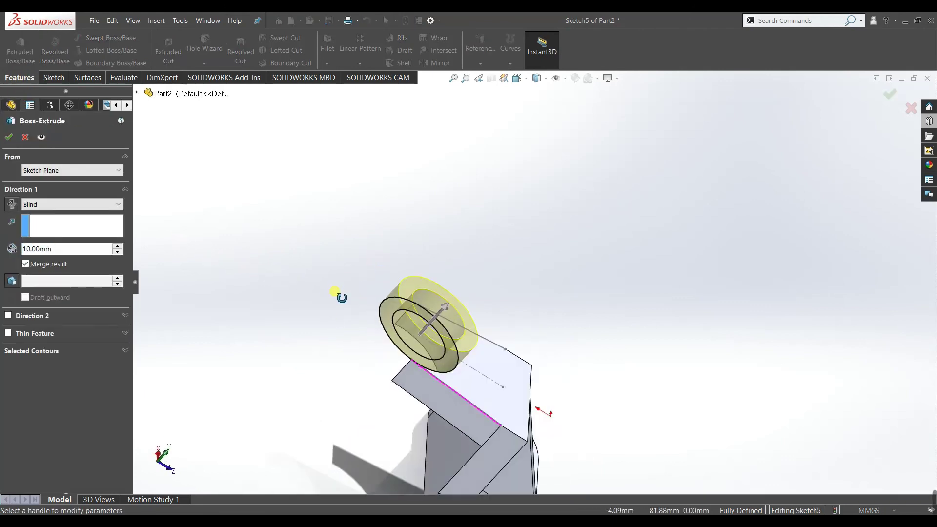
left_click(90, 205)
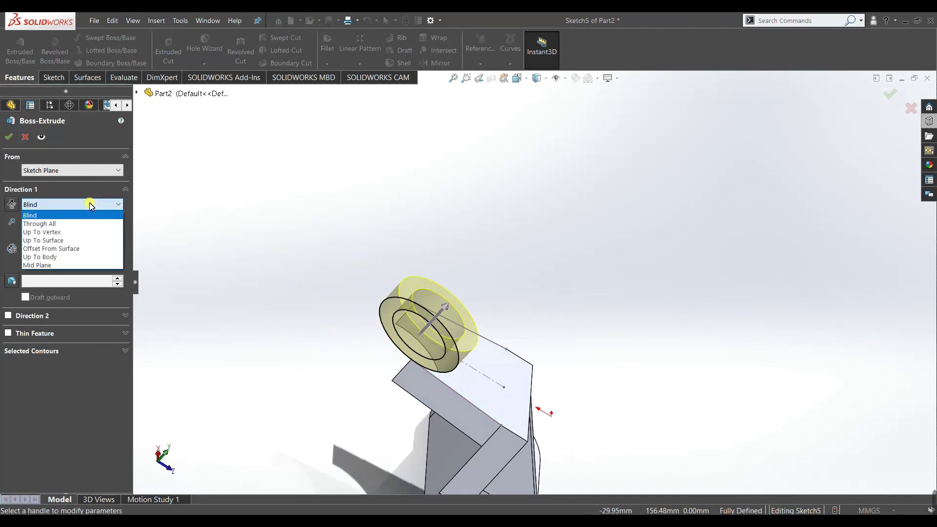
left_click(61, 263)
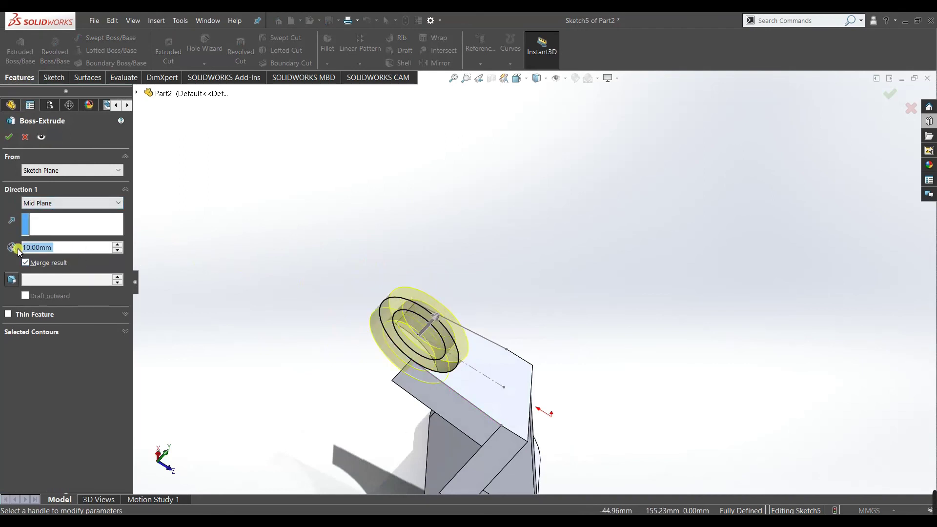
type("20")
key("Return")
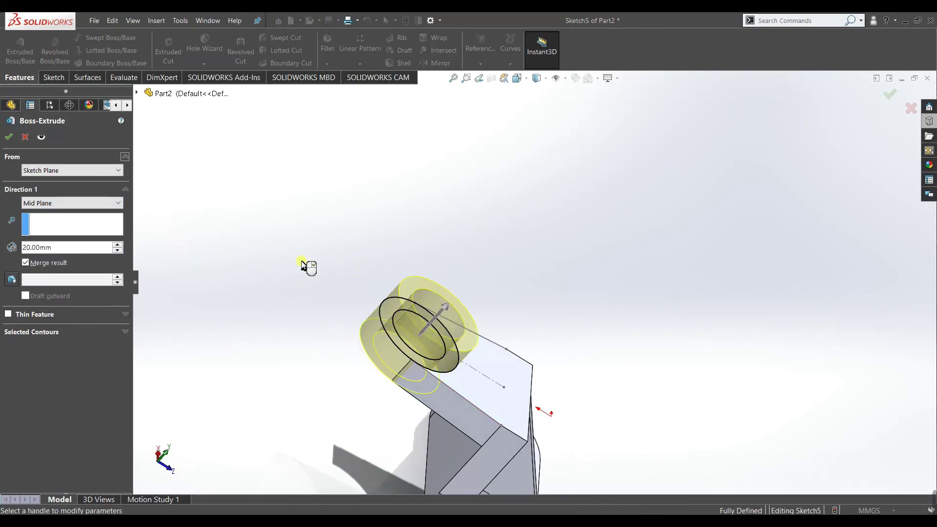
key("alt+Tab")
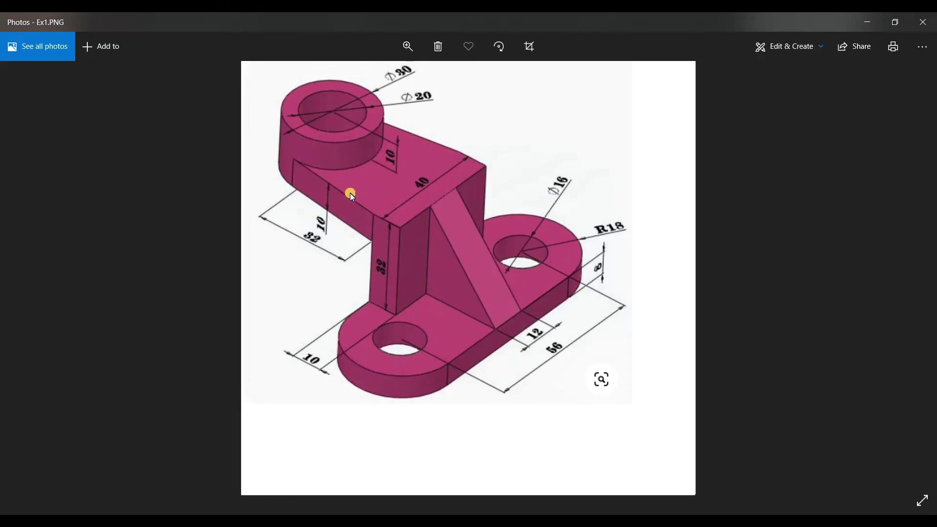
double_click(854, 20)
left_click(864, 22)
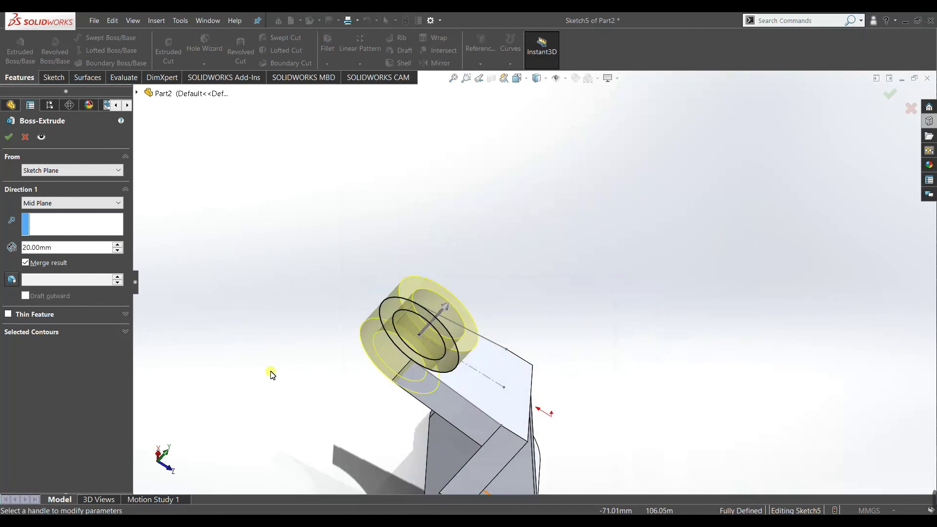
scroll(307, 361, "up", 5)
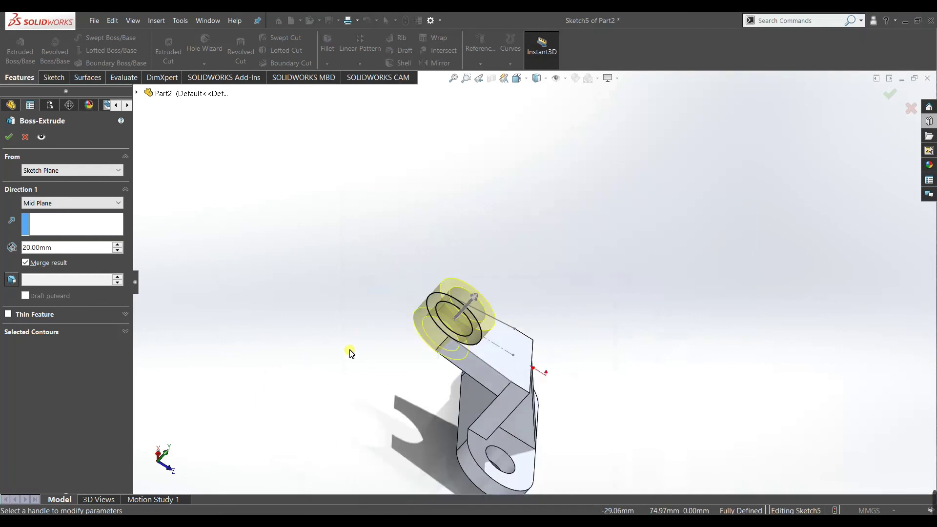
left_click(26, 264)
- Confirm the 20 mm boss extrusion and hide Sketch4
key("Return")
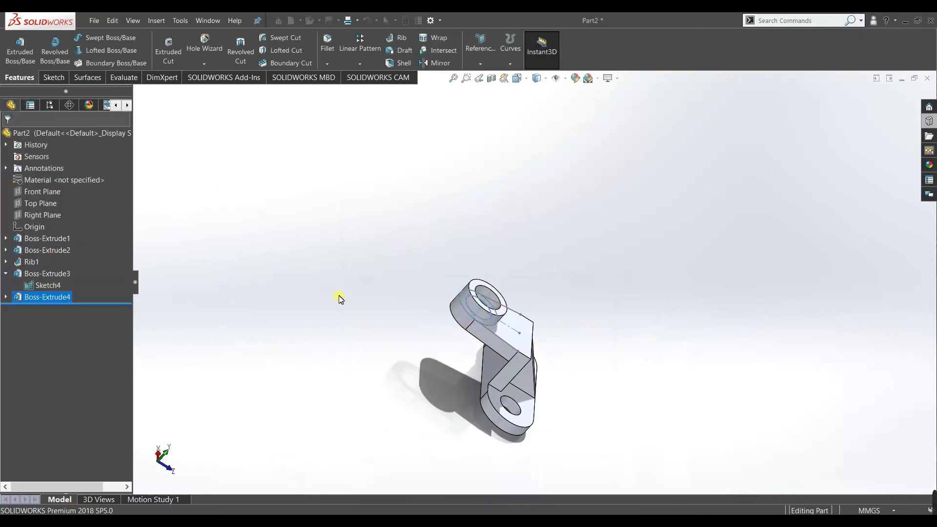
middle_click_drag(360, 343, 324, 347)
scroll(530, 343, "down", 4)
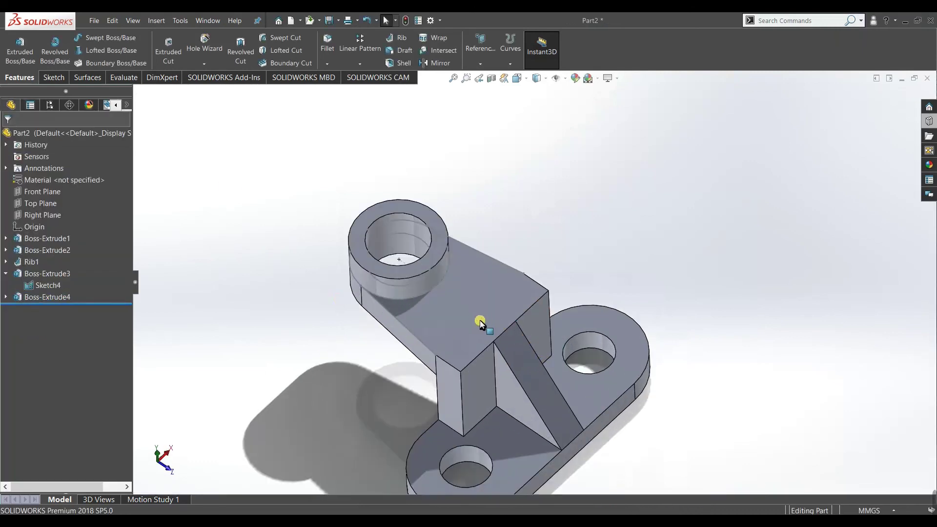
right_click(445, 295)
left_click(469, 277)
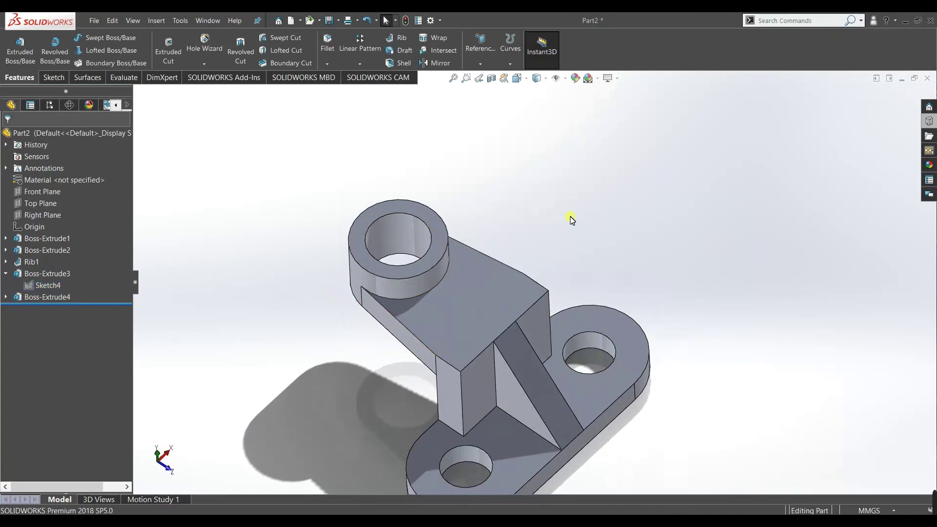
- Zoom to fit and orbit the finished bracket to inspect it from new angles
key("z")
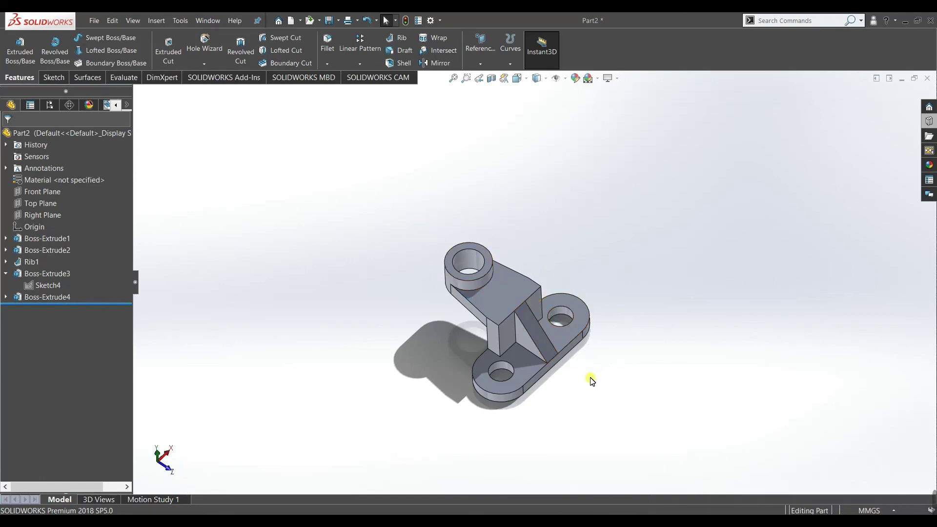
mouse_move(564, 397)
middle_mouse_down()
mouse_move(557, 385)
mouse_move(585, 328)
mouse_move(630, 336)
mouse_move(598, 389)
mouse_move(571, 400)
middle_mouse_up()
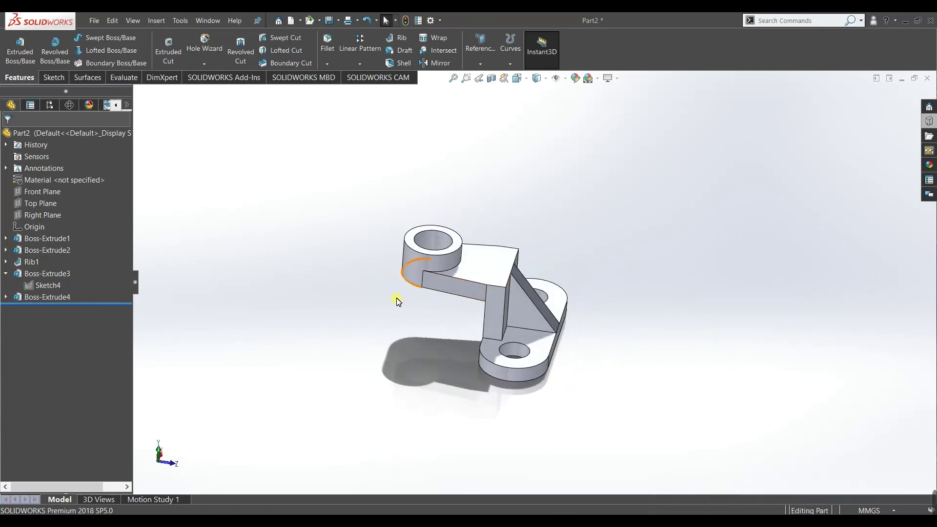
middle_click_drag(396, 309, 374, 360)
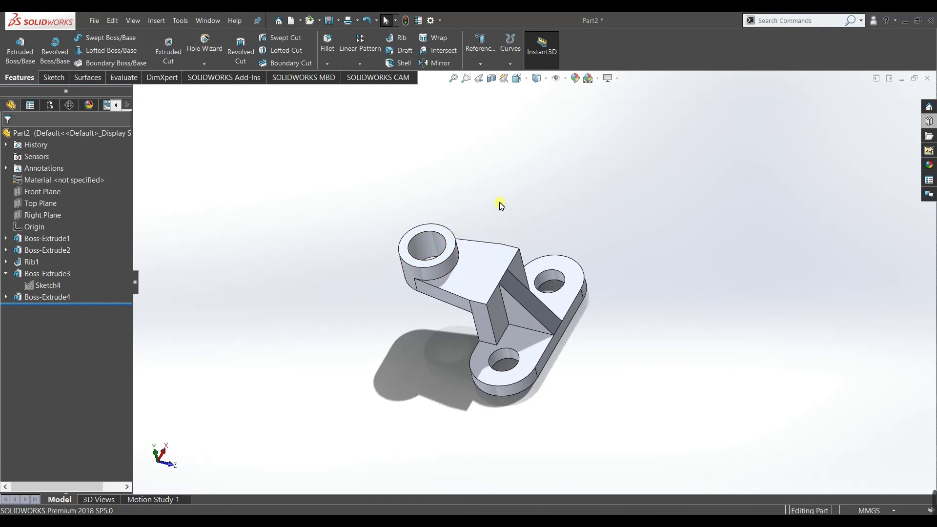
middle_click_drag(522, 138, 354, 174)
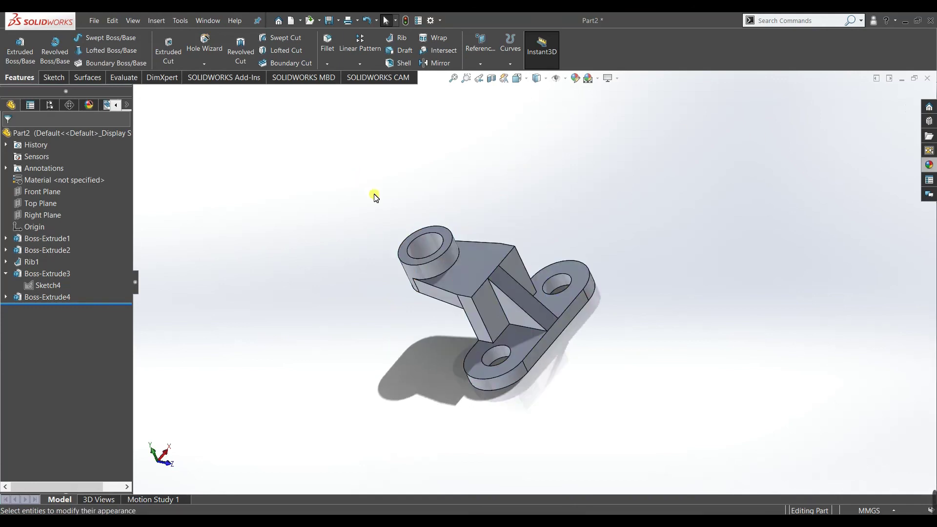
- Apply a pink colour to the whole part body through Edit Appearance and accept it
left_click(575, 79)
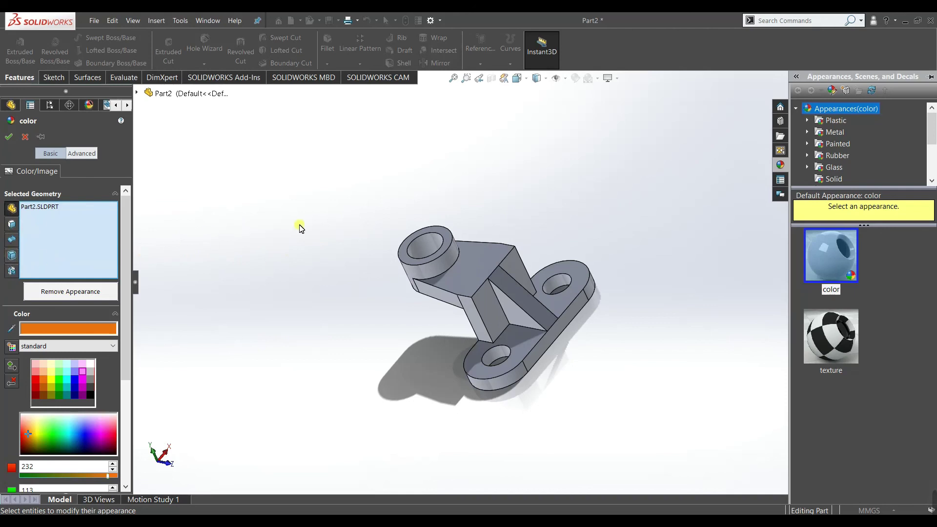
left_click(488, 267)
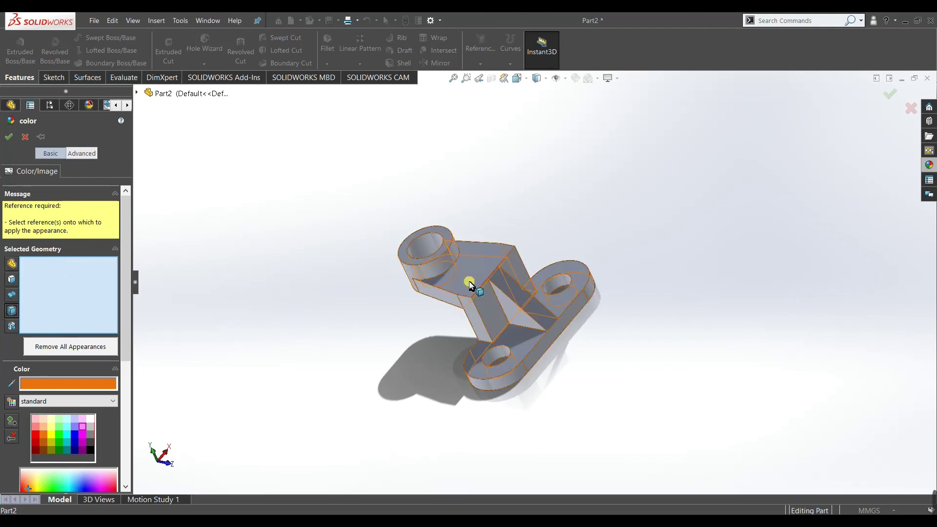
left_click(445, 291)
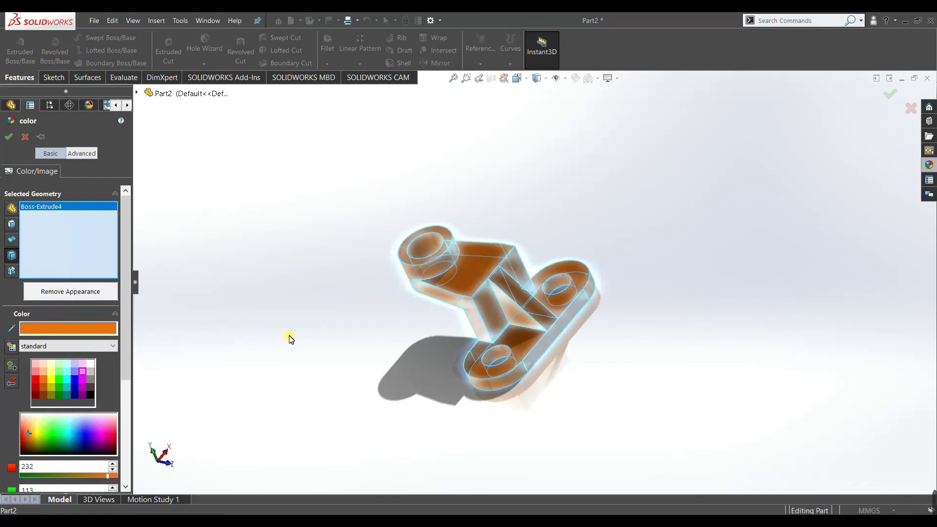
left_click(60, 425)
left_click(65, 425)
left_click_drag(80, 425, 113, 433)
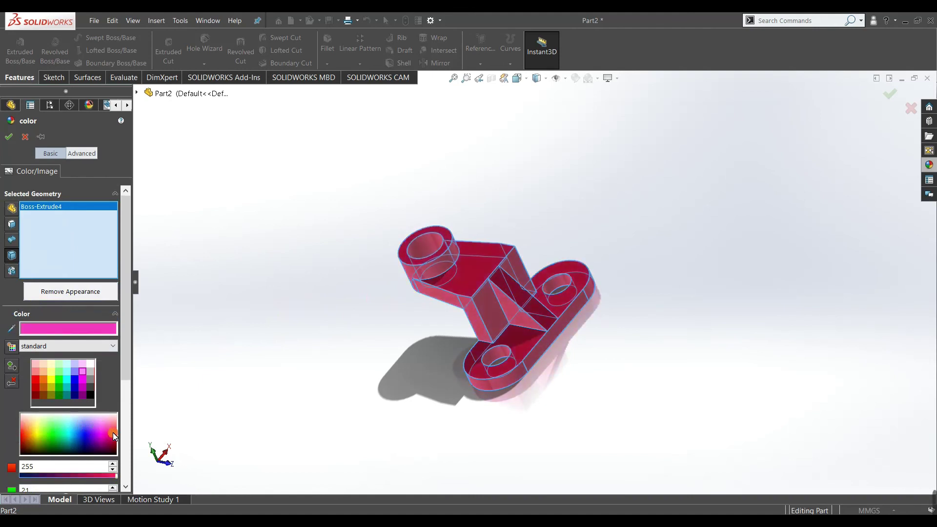
left_click(7, 140)
middle_click_drag(313, 334, 645, 372)
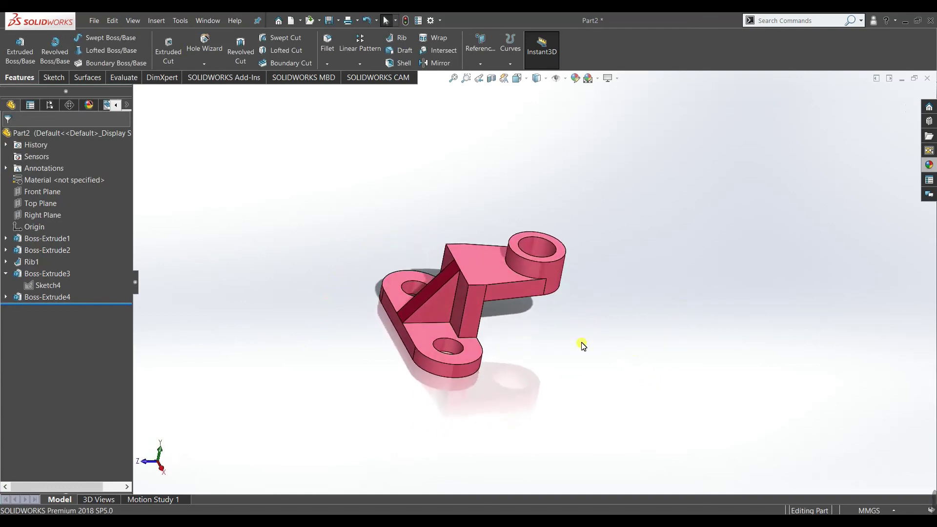